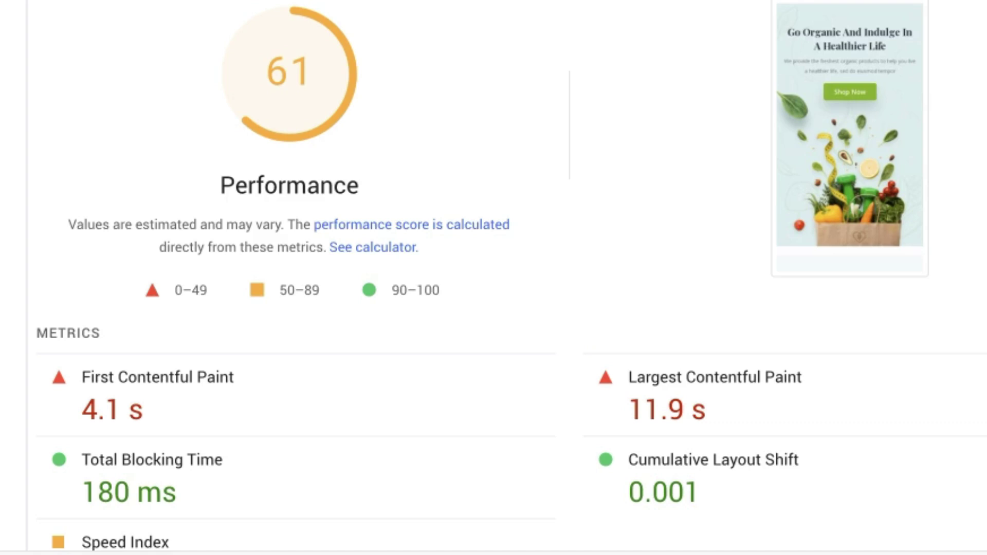
Step: Check the site's performance metrics in the speed report and open the AirLift login page
scroll(493, 277, "down", 4)
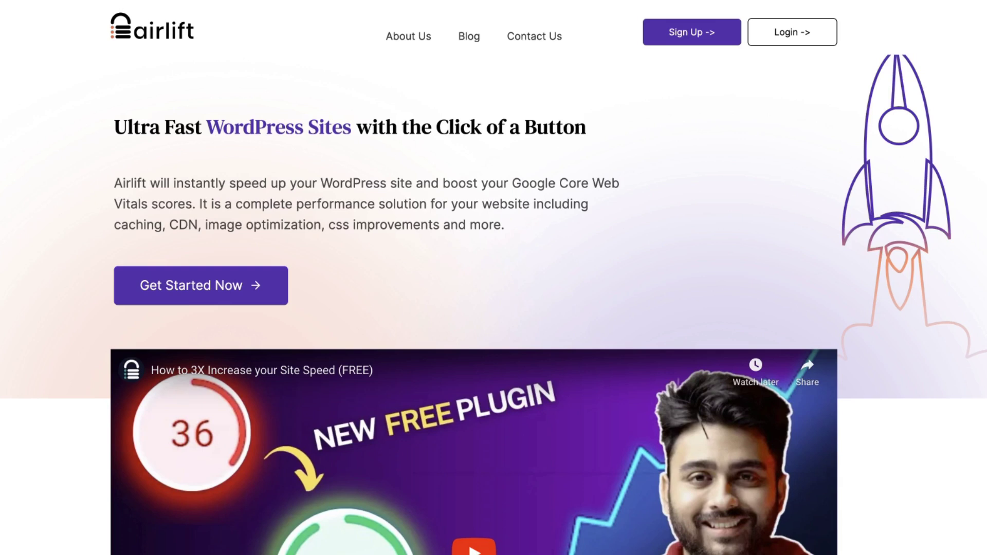
left_click(794, 43)
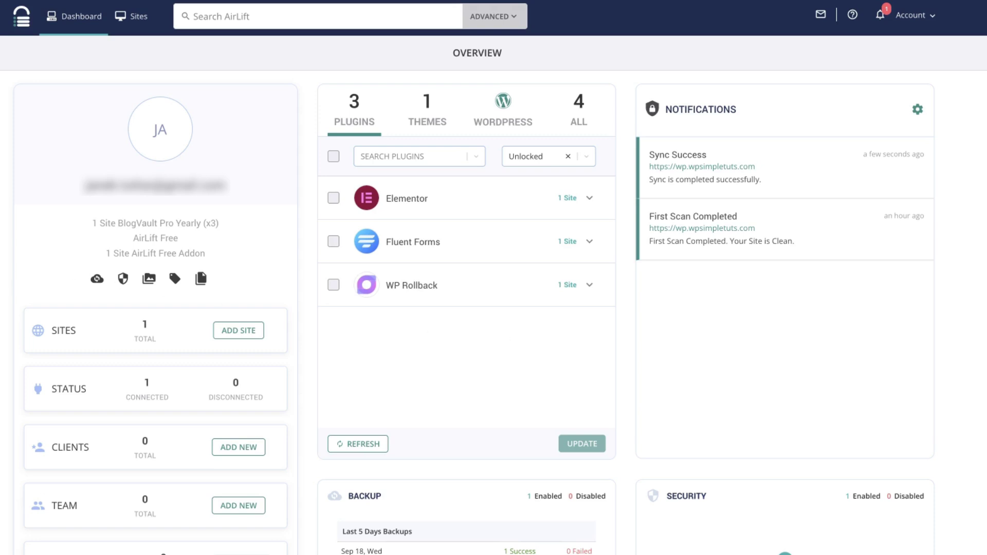
left_click(139, 16)
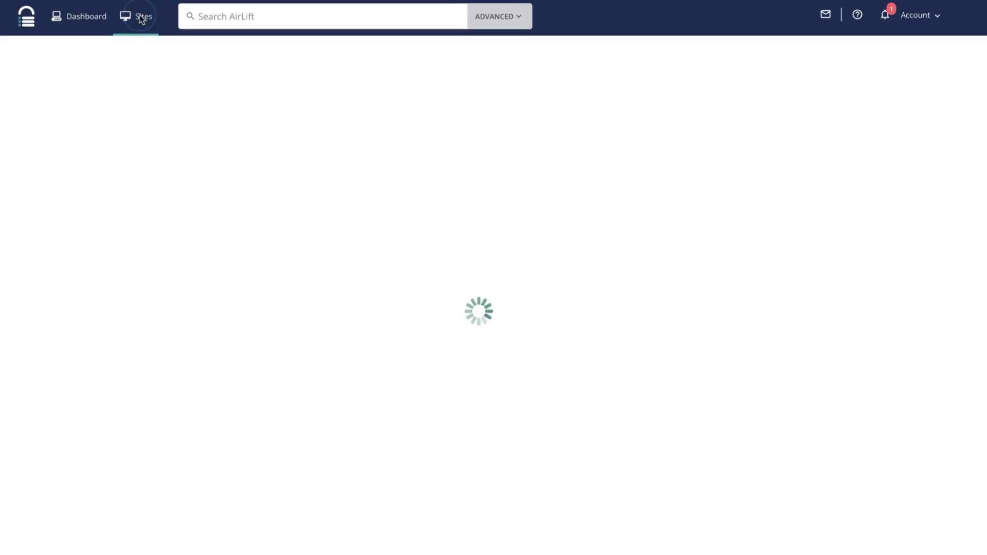
left_click(907, 51)
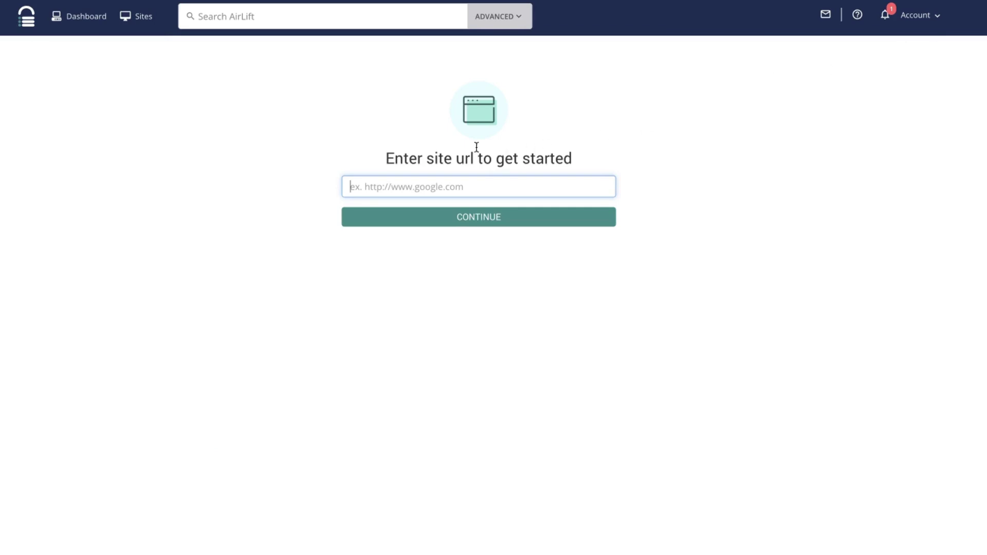
type("https://test.wpsimpletuts.com")
left_click(473, 220)
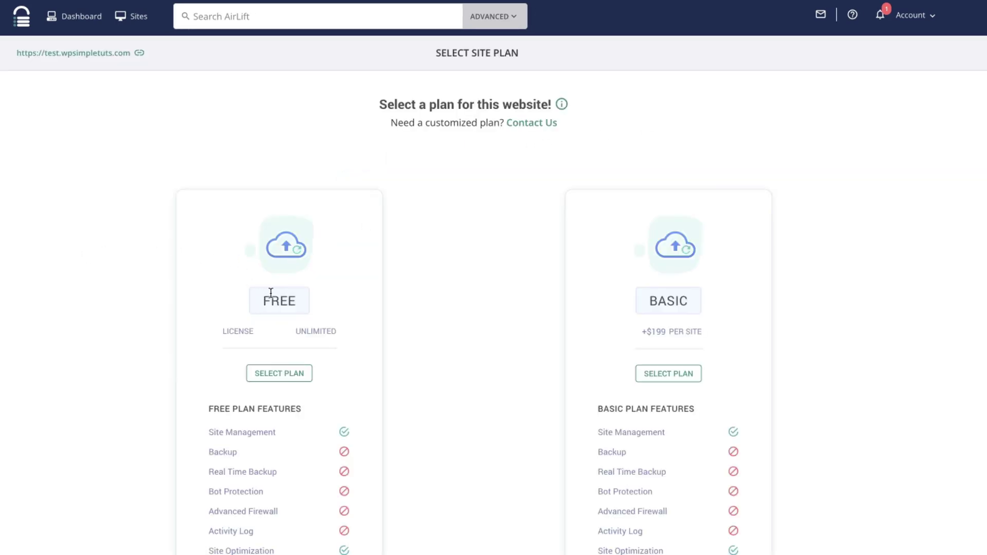
Step: Compare the Free and Basic plan features and select the Free plan for the new site
scroll(280, 271, "down", 5)
scroll(543, 216, "up", 3)
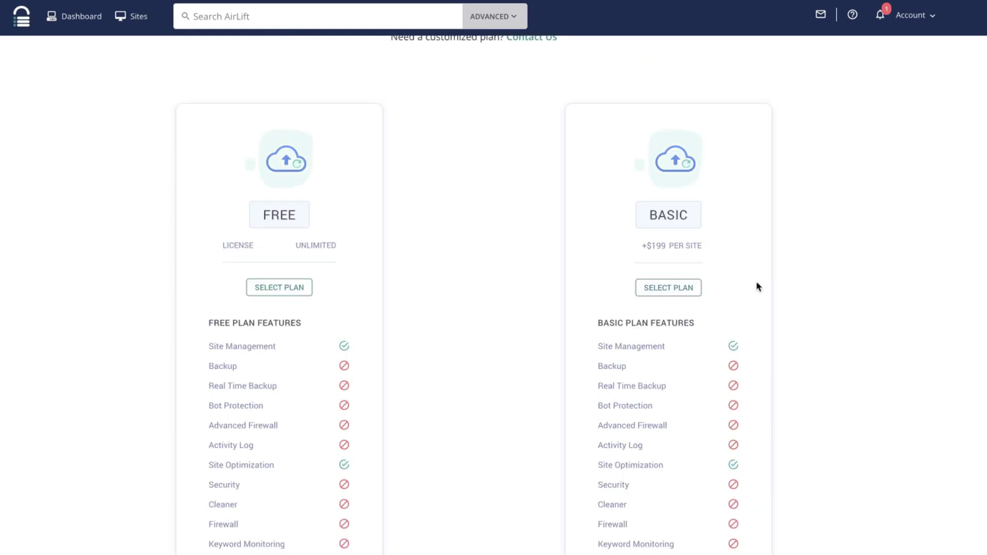
scroll(848, 297, "down", 1)
scroll(561, 298, "up", 1)
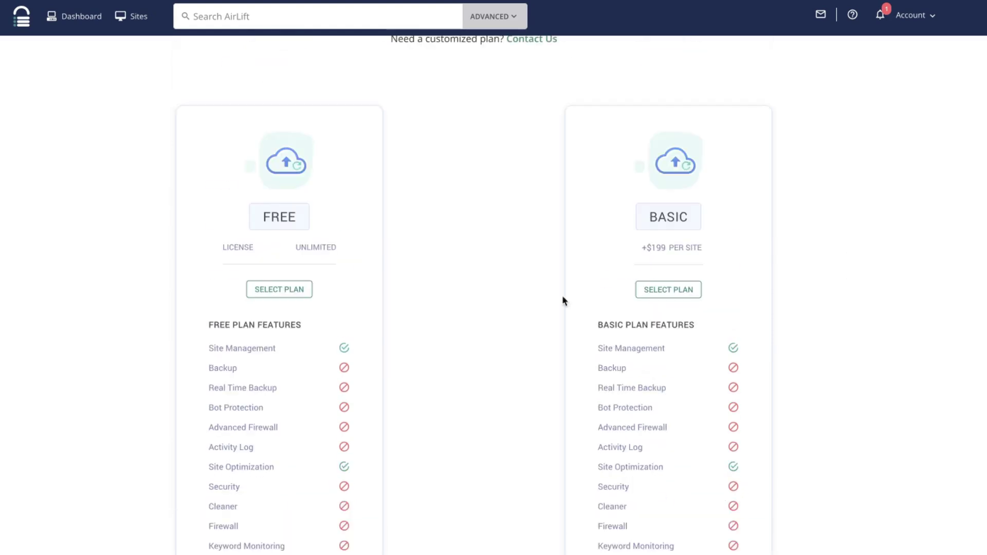
left_click(285, 289)
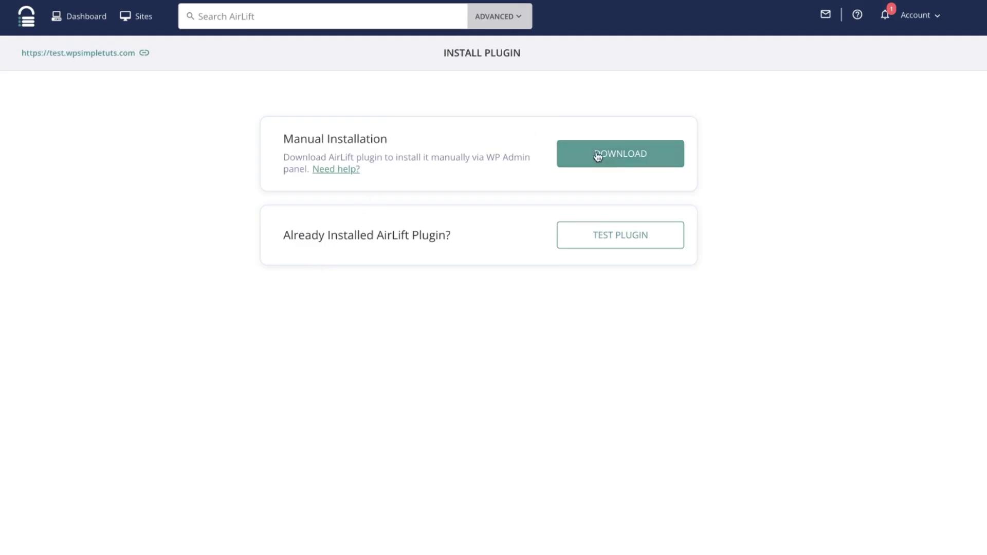
Step: Download the AirLift plugin for manual installation and save it as airlift.zip in the Downloads folder
left_click(624, 158)
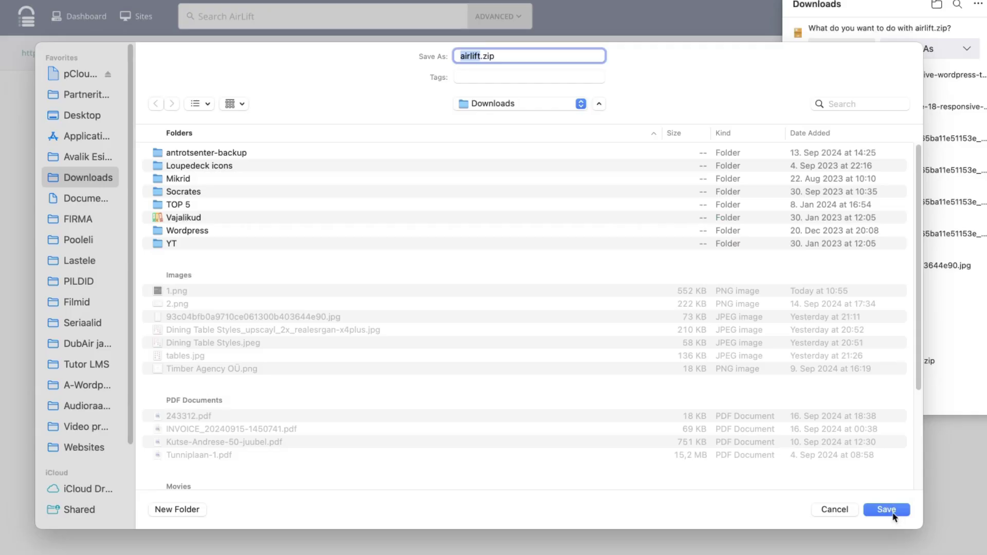
left_click(896, 512)
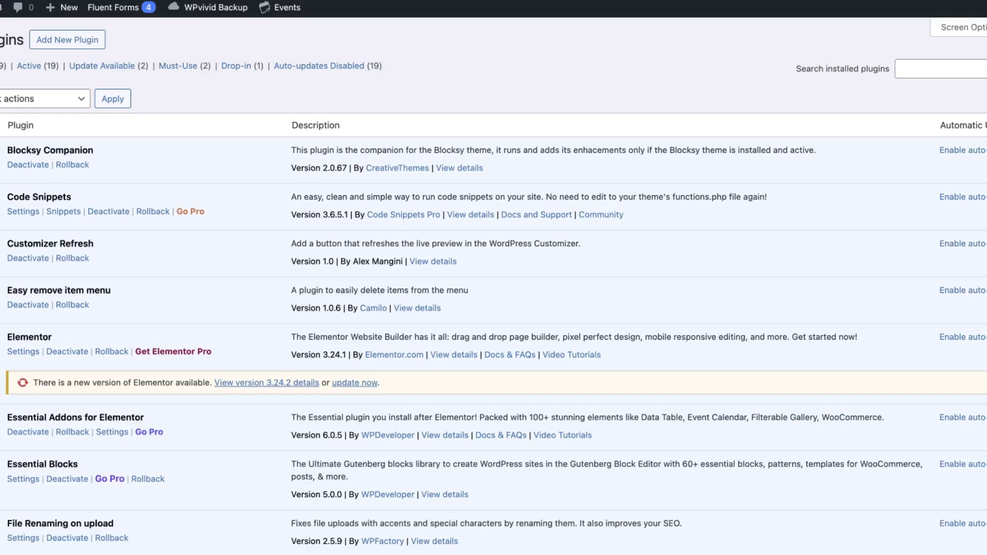
Step: Switch to the WordPress admin, install a new plugin from the airlift.zip file and activate it
left_click(82, 41)
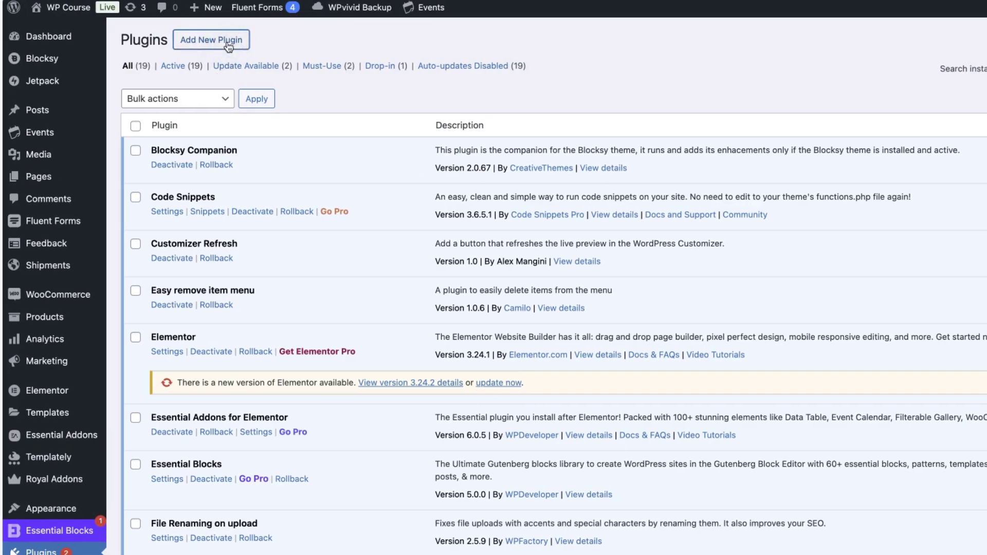
left_click(229, 44)
left_click(768, 158)
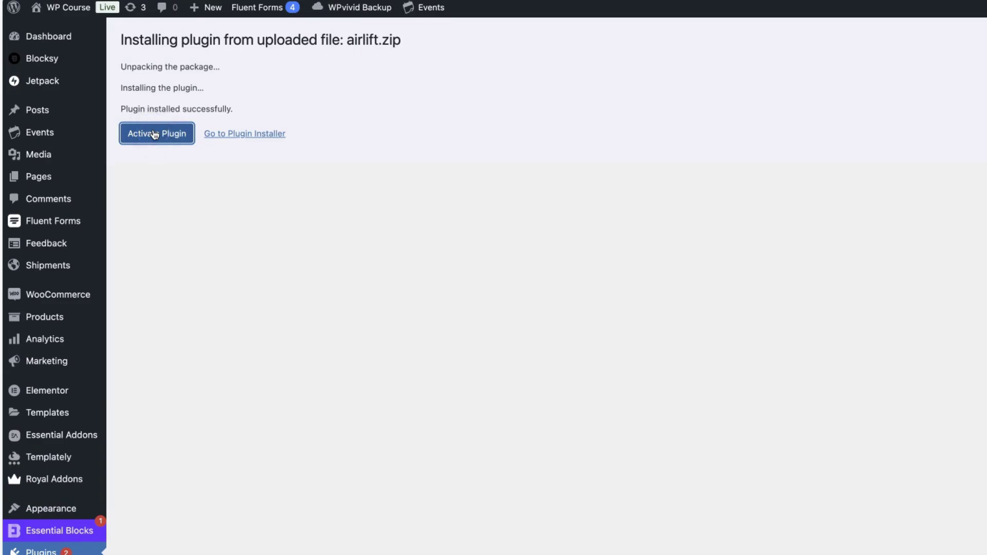
left_click(154, 134)
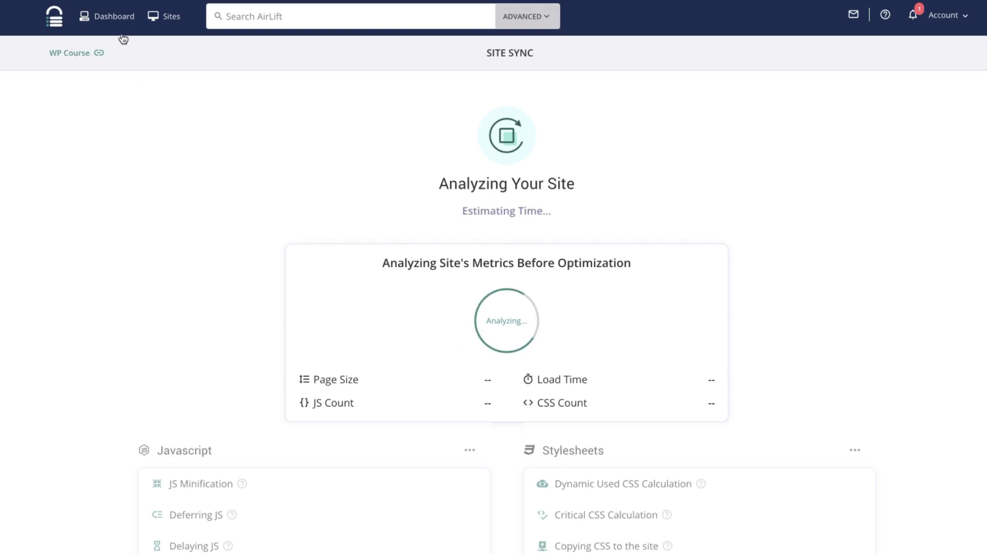
Step: Open the AirLift dashboard and examine its site summary and the available theme and plugin updates
left_click(109, 20)
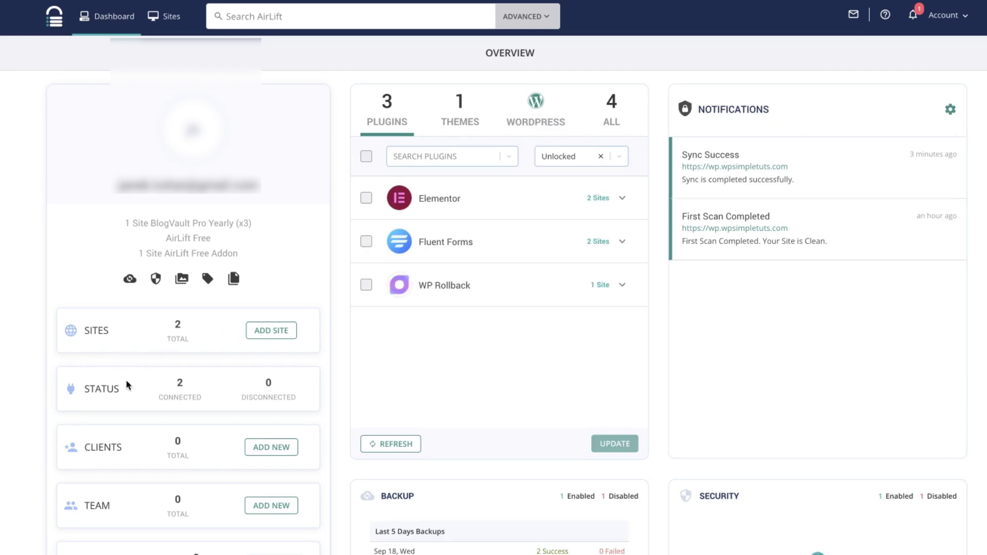
scroll(129, 388, "down", 2)
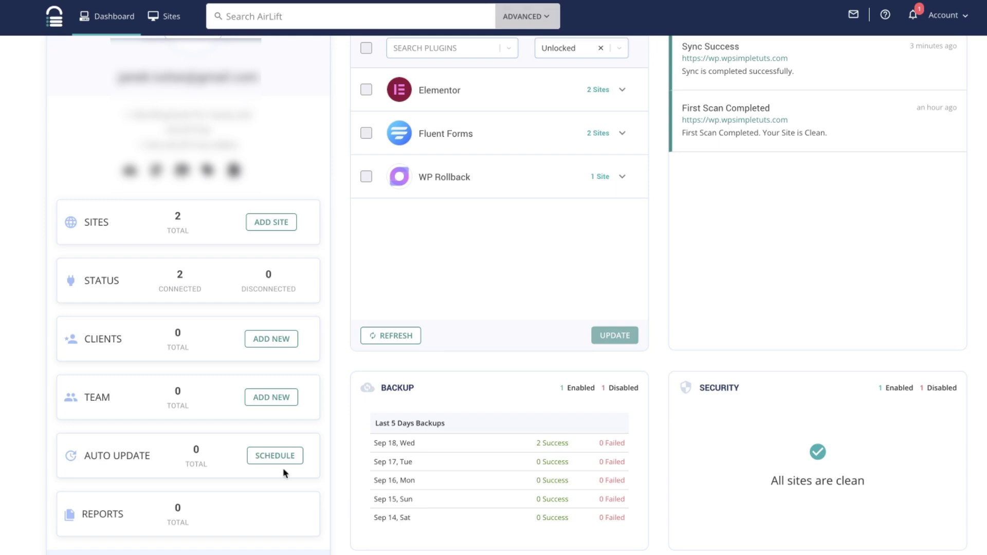
scroll(127, 353, "up", 2)
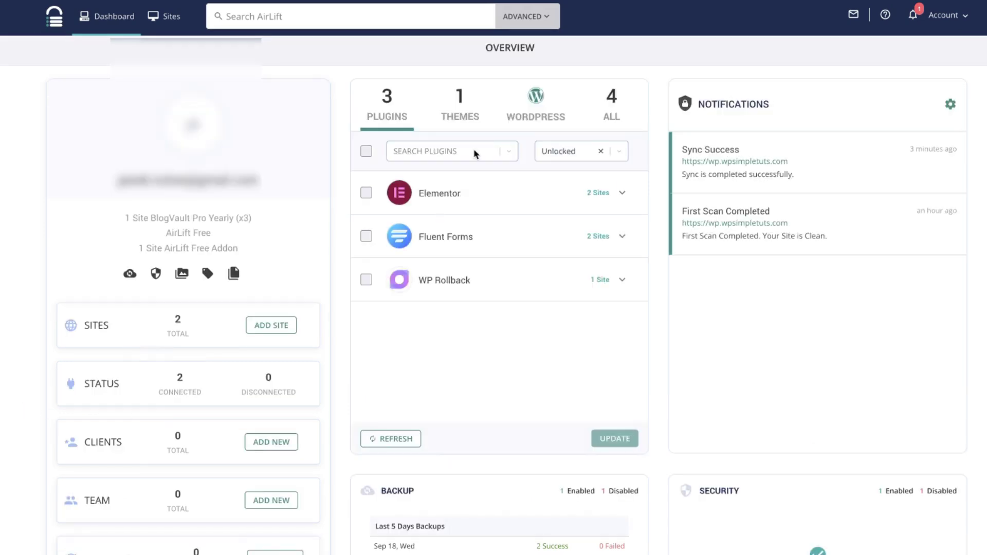
left_click(459, 107)
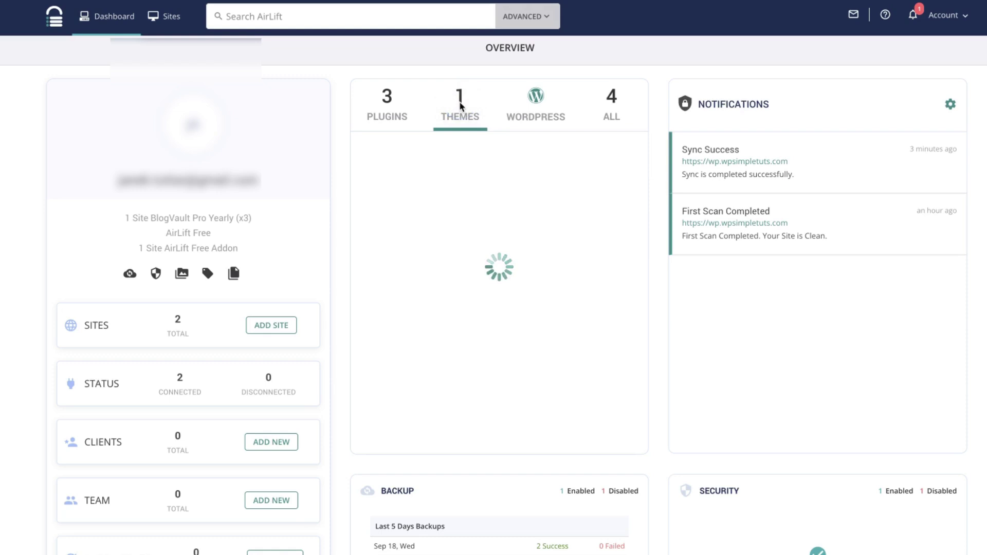
left_click(391, 109)
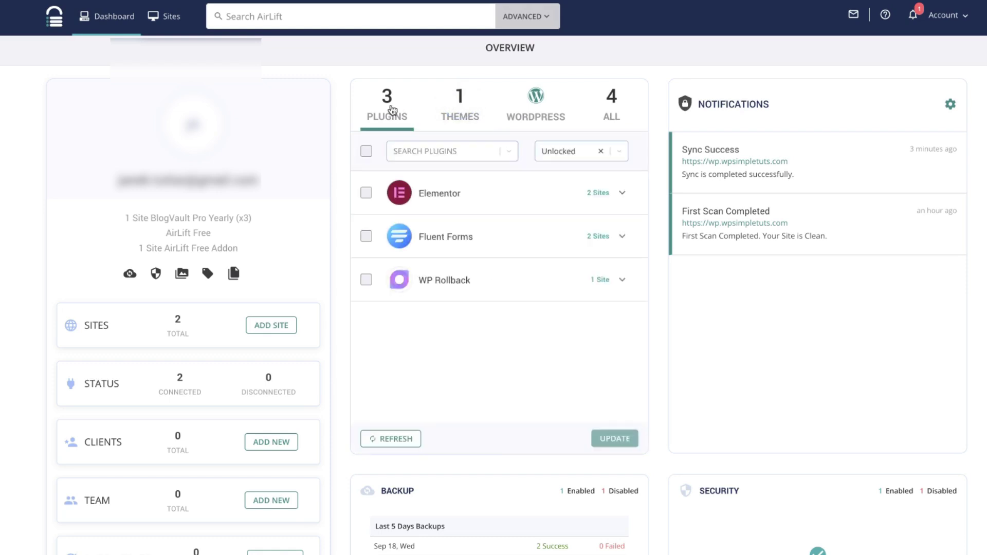
Step: Try to update the Elementor and Fluent Forms plugins together from the dashboard overview
left_click(366, 193)
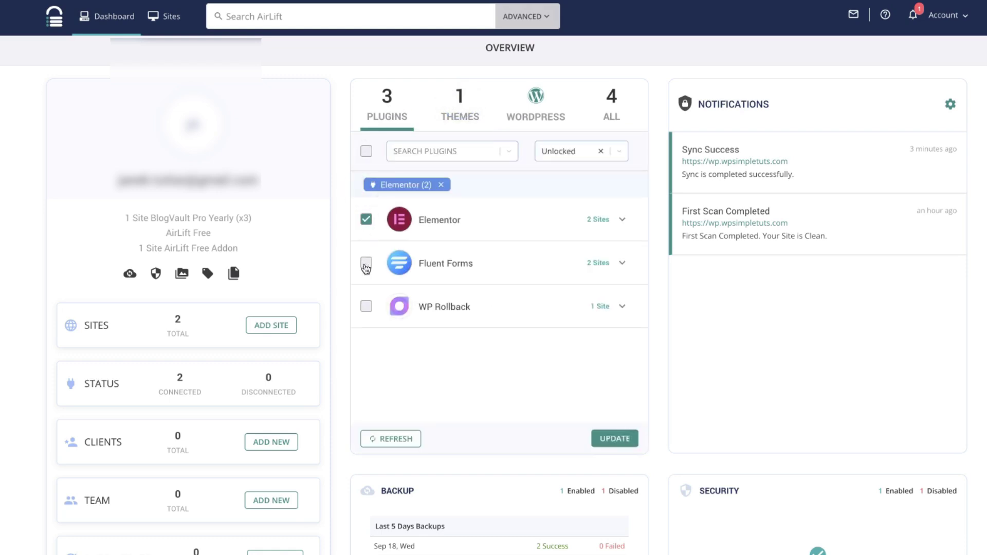
left_click(366, 263)
left_click(610, 438)
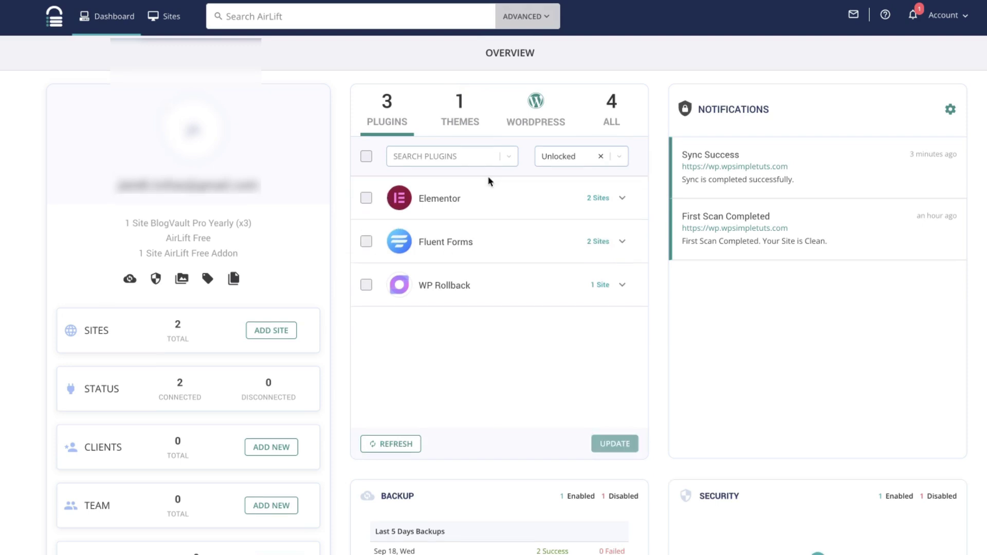
Step: Open the Wordpressi kursus site overview, inspect its backup restore options and go back without restoring
scroll(485, 178, "down", 5)
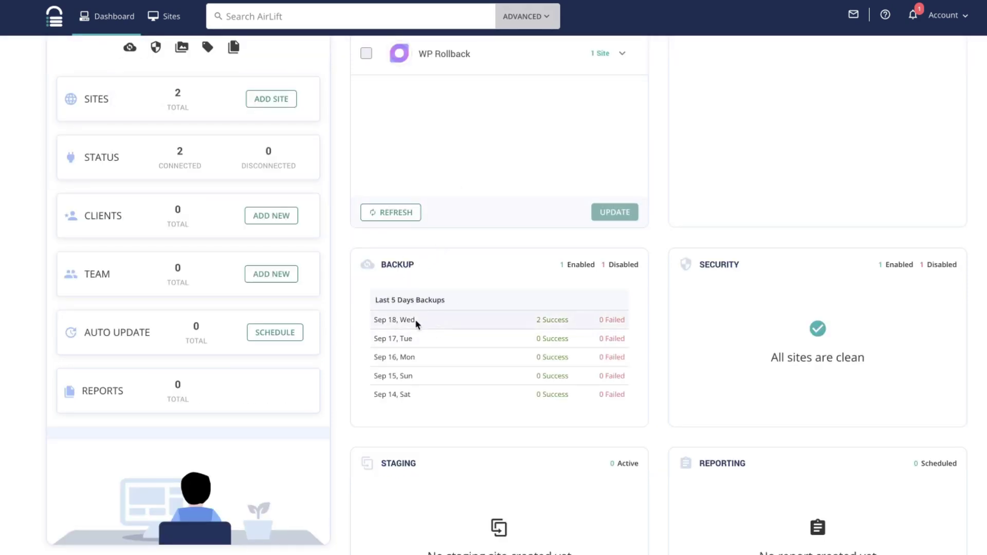
left_click(157, 18)
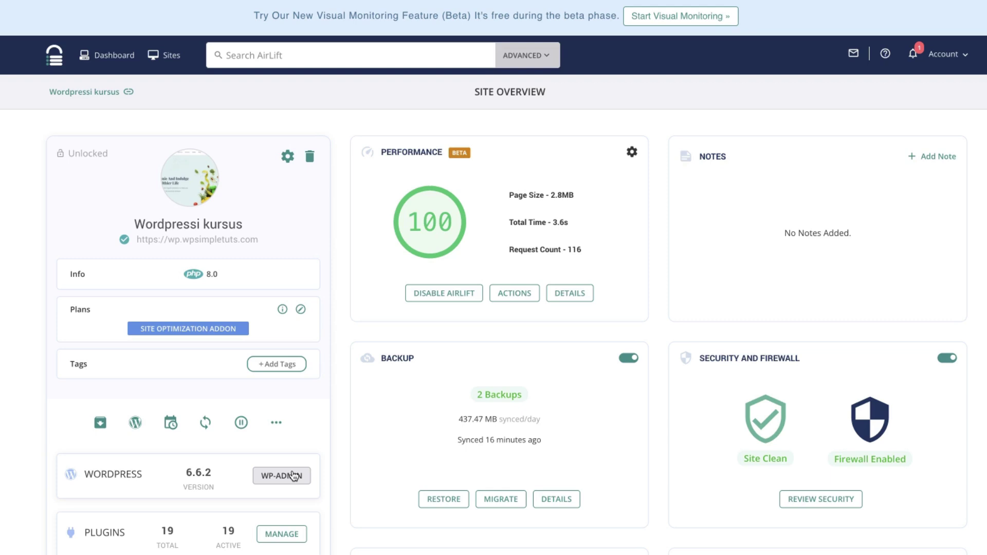
left_click(438, 501)
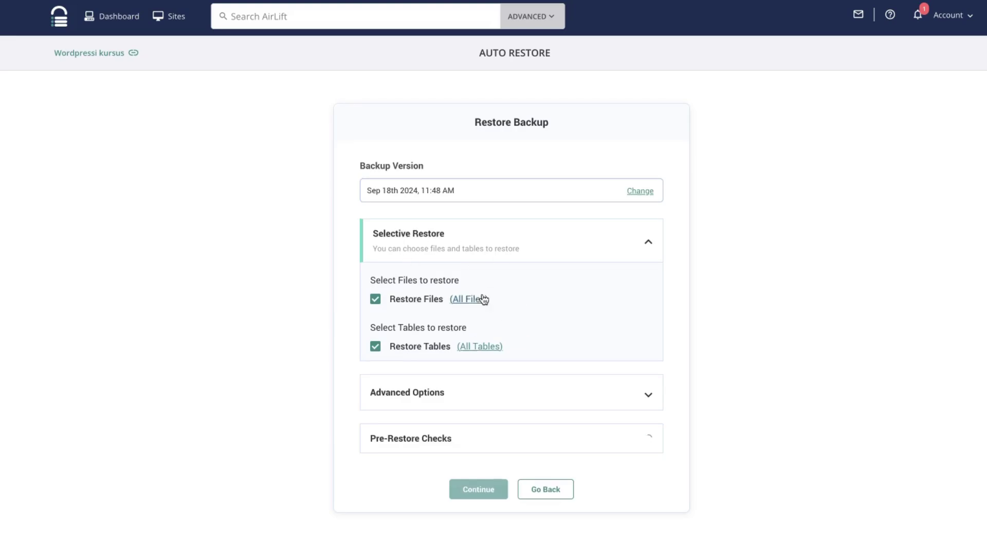
left_click(544, 489)
Step: Examine the staging, reporting and monitoring sections of the Wordpressi kursus overview and return to the sites list
scroll(642, 275, "down", 13)
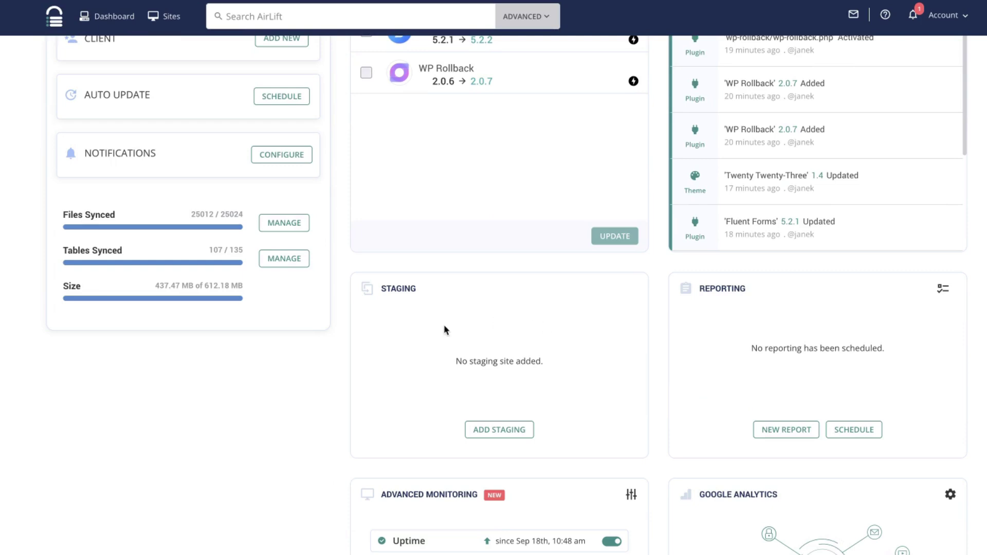
scroll(734, 346, "down", 2)
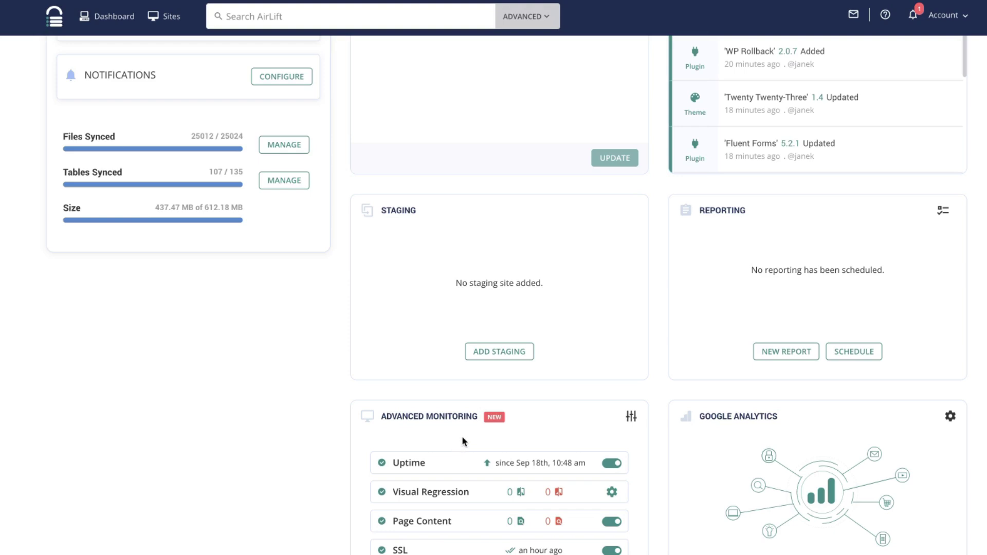
scroll(478, 424, "up", 10)
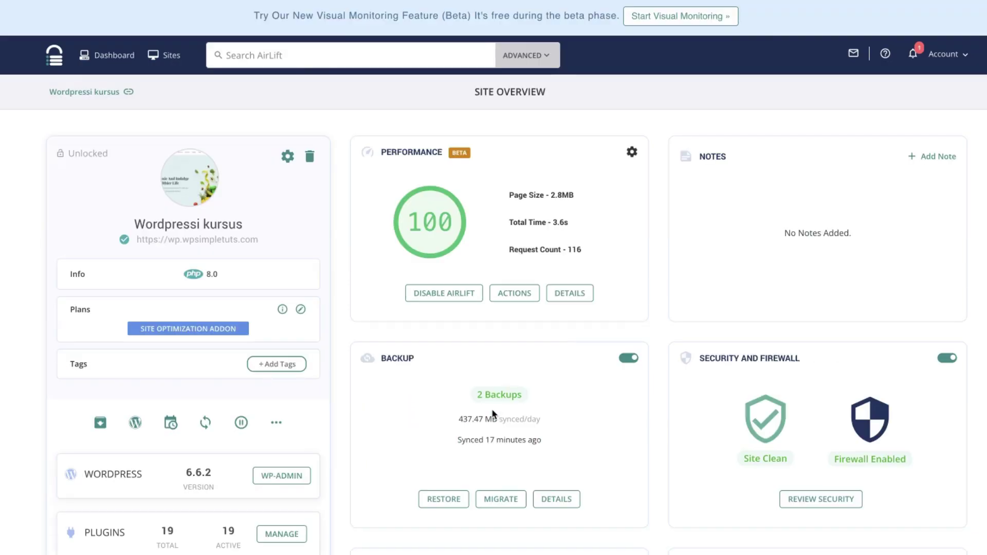
left_click(165, 58)
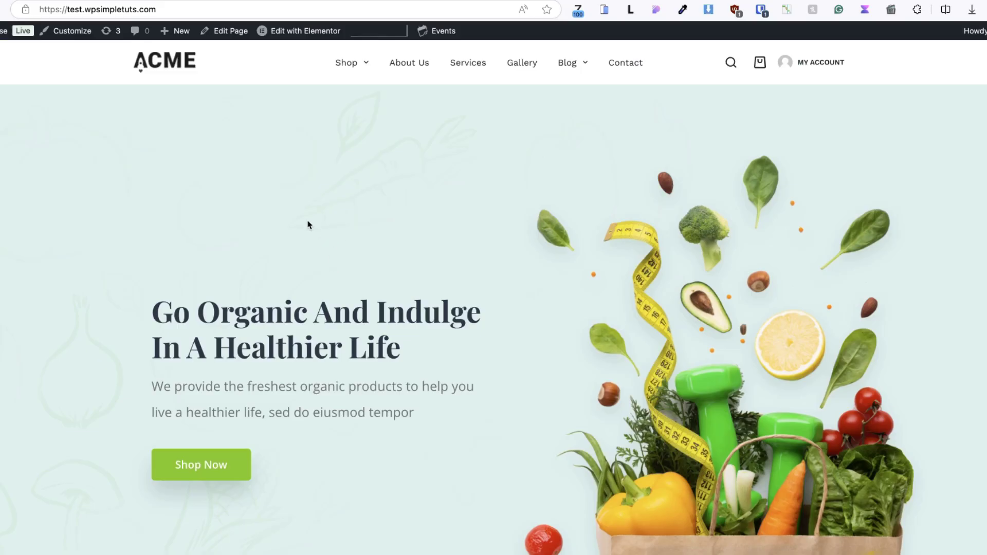
Step: Look through the homepage of test.wpsimpletuts.com, from the hero section past the product listings to the testimonial
scroll(434, 222, "down", 3)
scroll(434, 222, "down", 15)
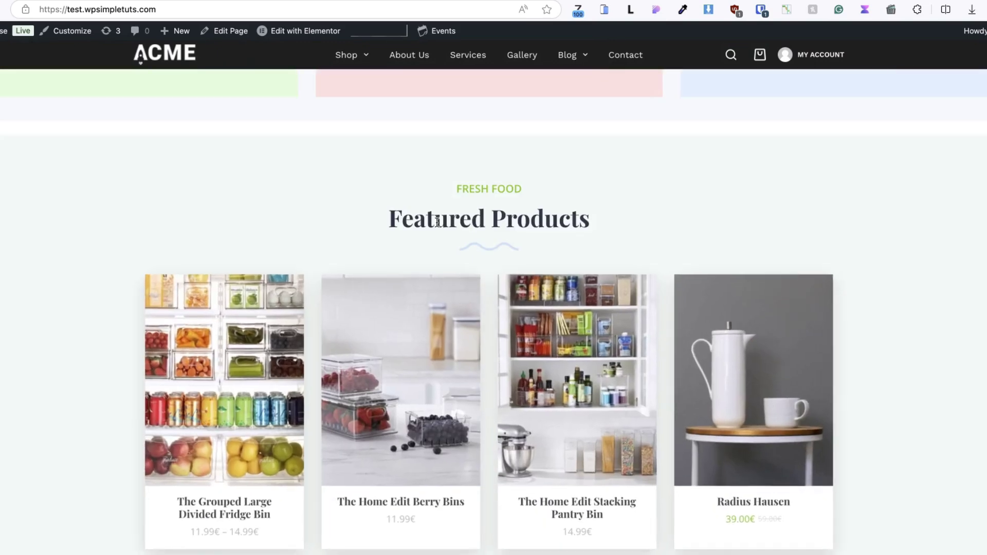
scroll(438, 227, "down", 20)
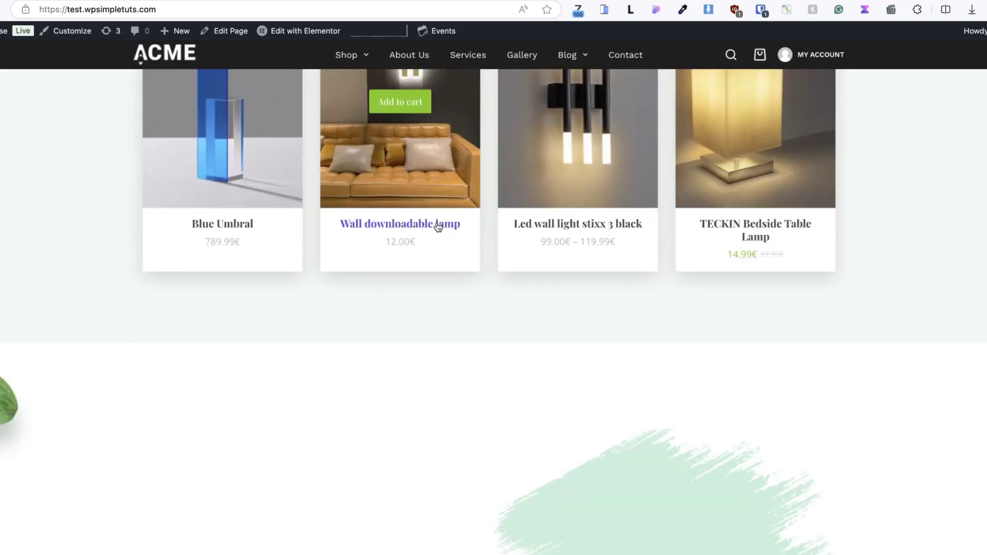
scroll(437, 227, "down", 8)
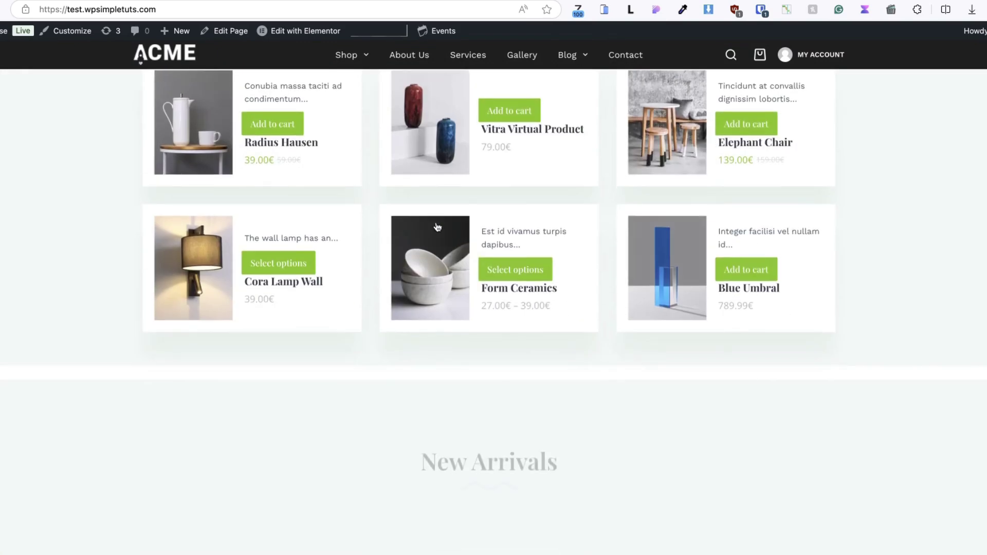
scroll(436, 226, "down", 10)
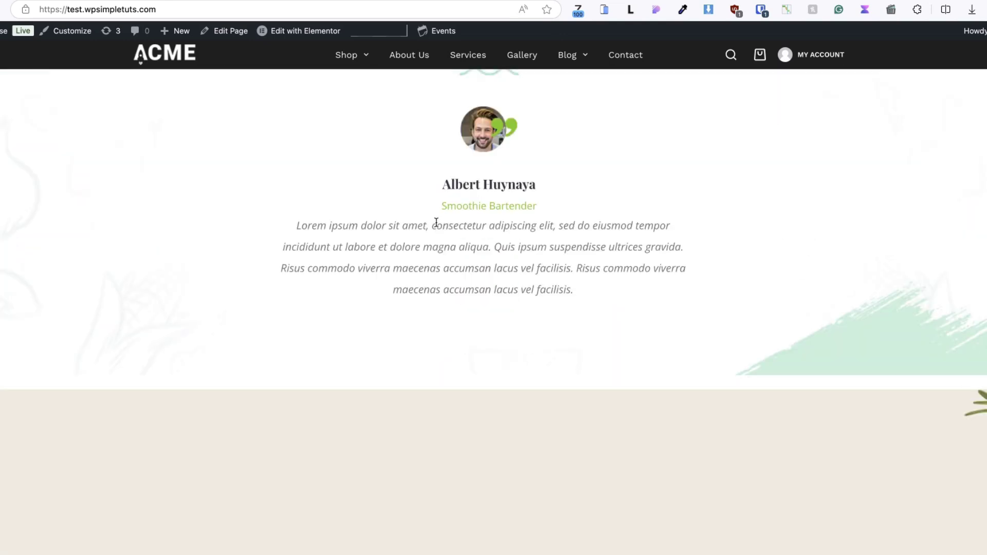
Step: Switch to the GTmetrix report and review the site's grade, web vitals and speed visualization
key("ctrl+Tab")
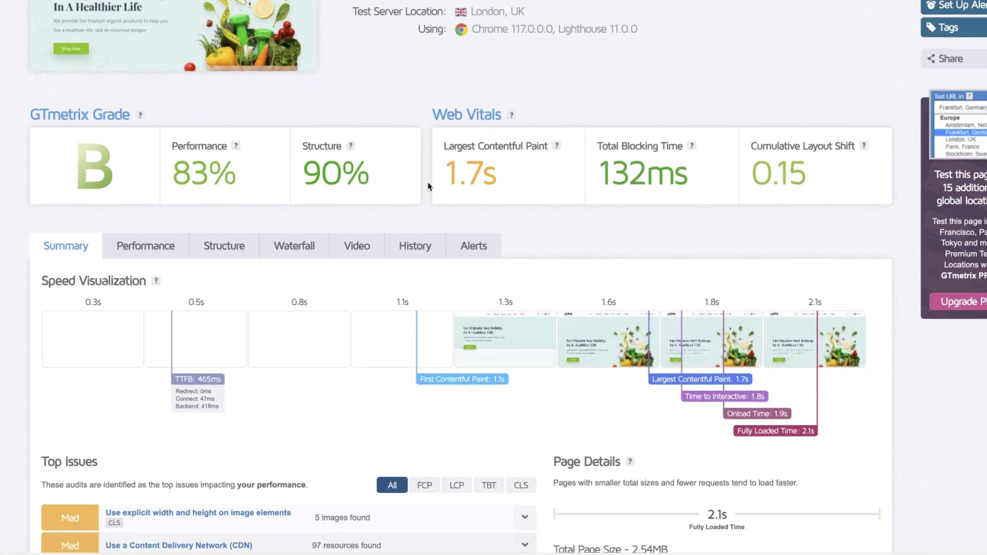
scroll(429, 186, "down", 1)
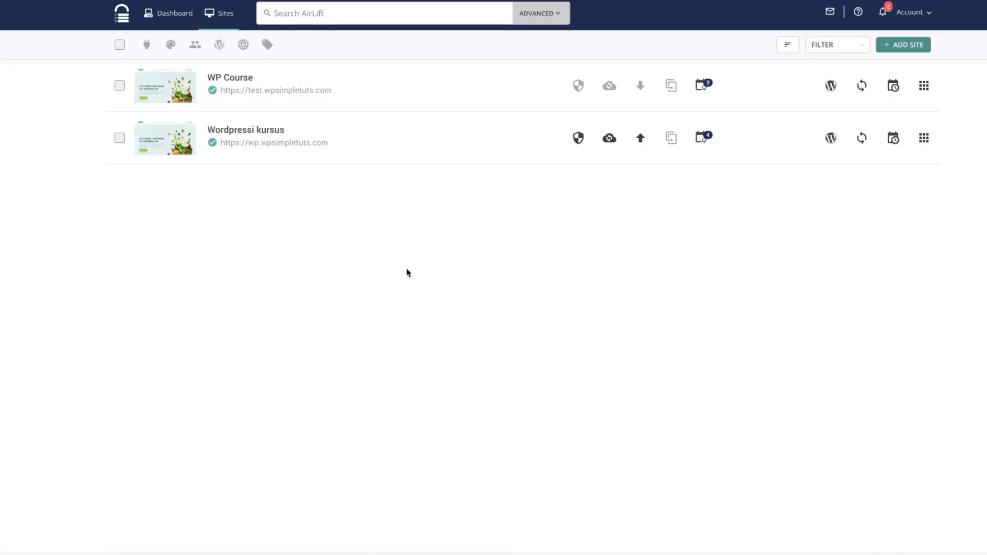
Step: In AirLift, open the WP Course site overview and bring up its performance optimization details
left_click(228, 78)
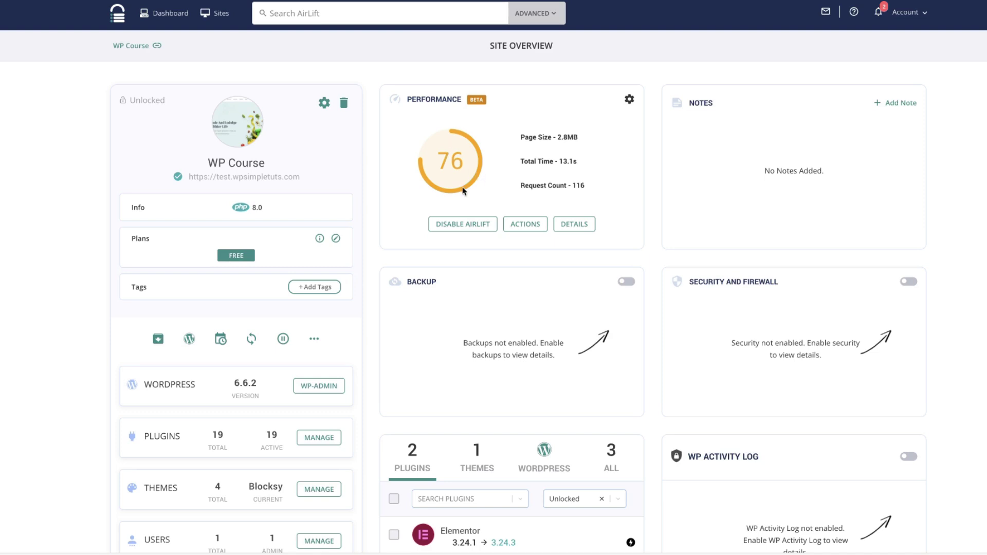
left_click(577, 228)
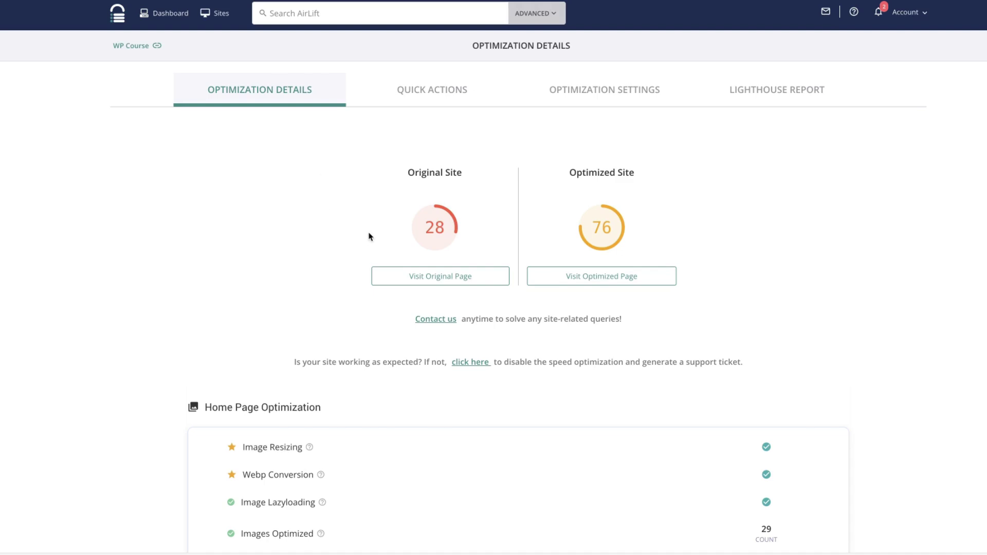
Step: Review the WP Course optimization details, covering the Home Page Optimization and CSS Optimization sections
scroll(677, 258, "down", 4)
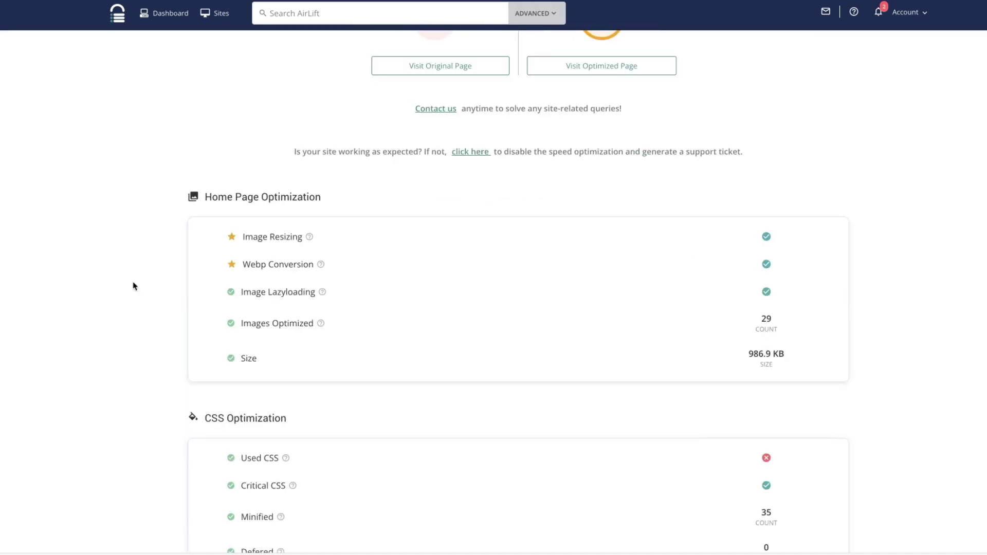
scroll(133, 286, "down", 2)
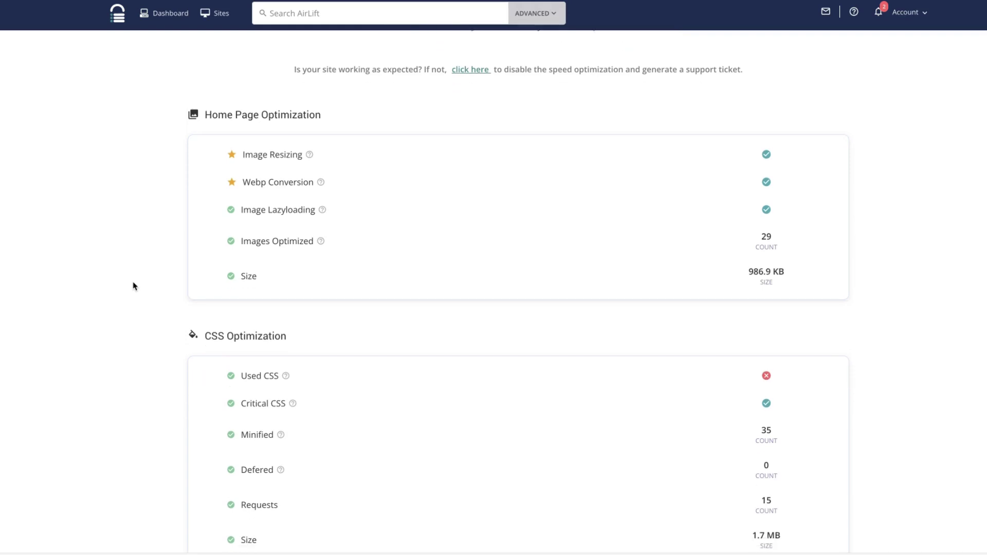
scroll(133, 286, "down", 1)
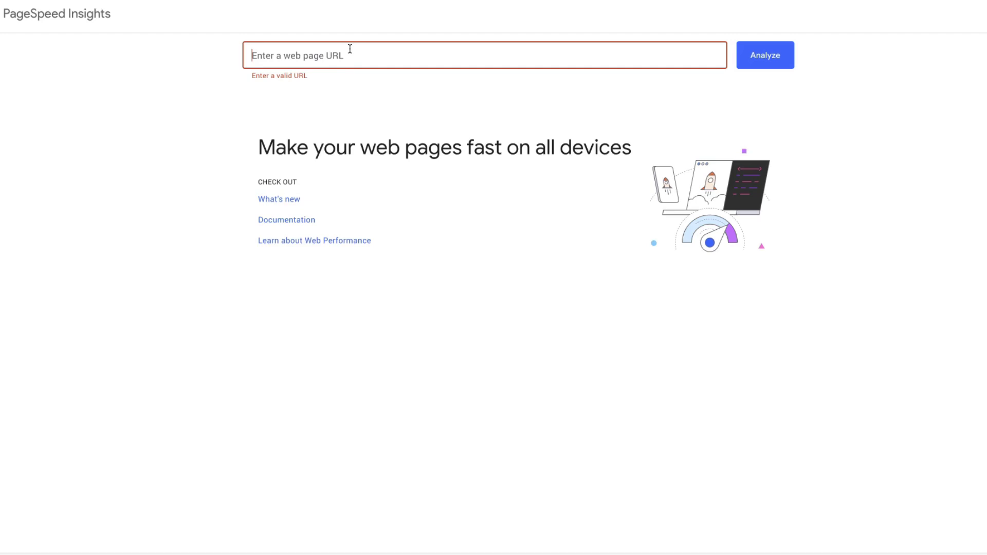
type("https://test.wpsimpletuts.com/")
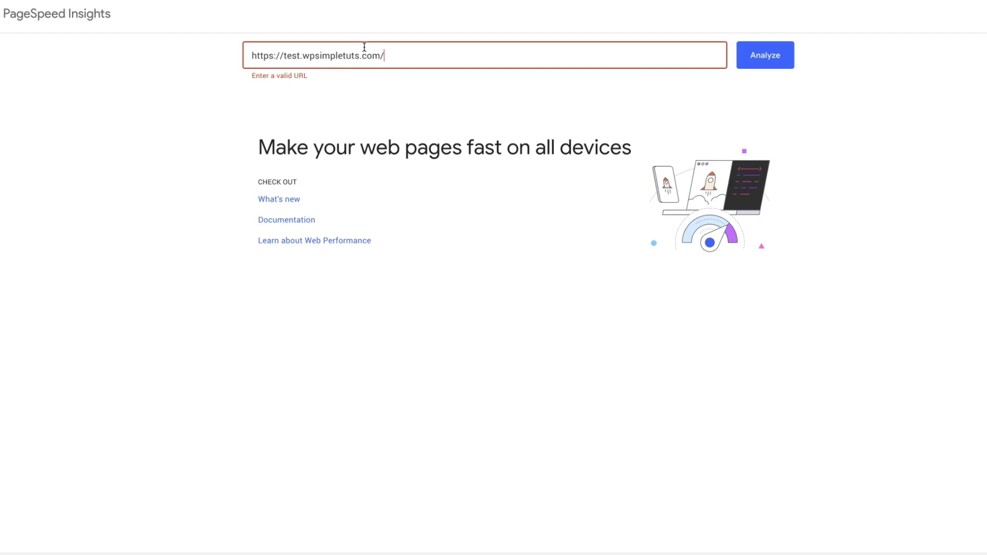
left_click(762, 58)
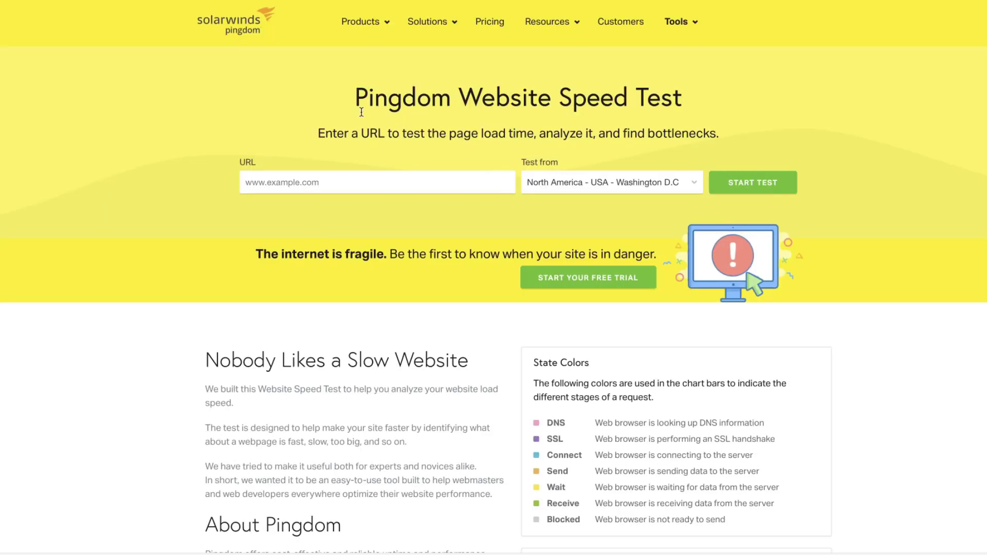
type("https://test.wpsimpletuts.com/")
left_click(599, 185)
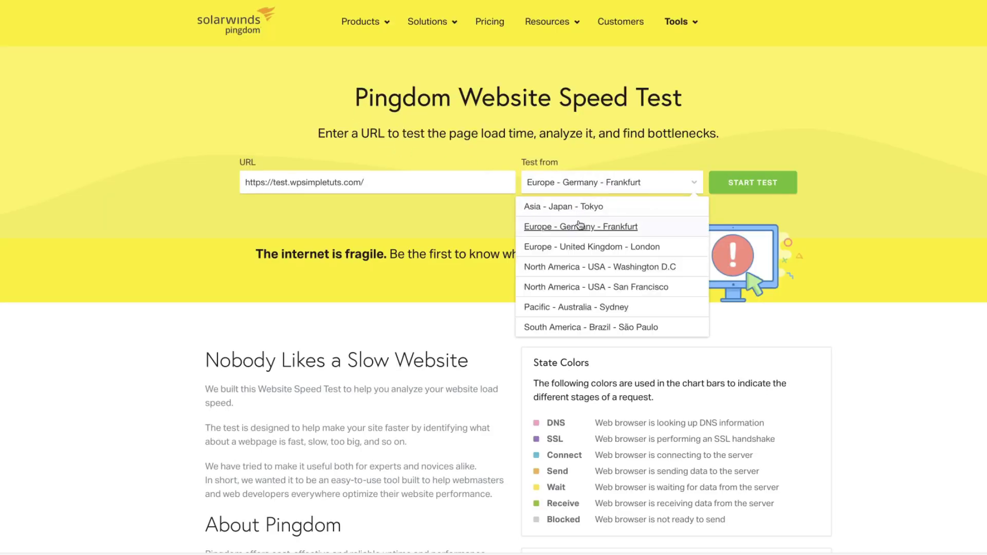
left_click(574, 230)
left_click(766, 188)
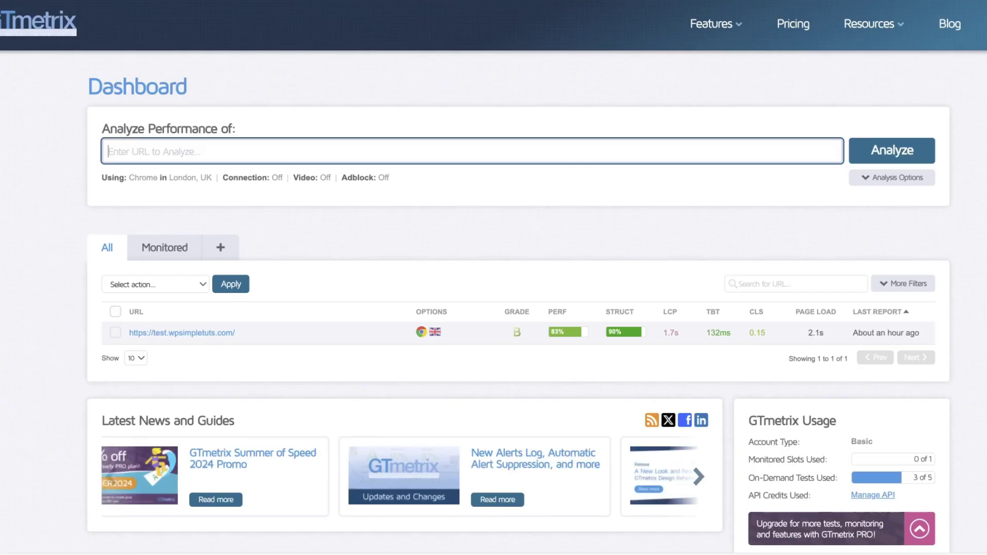
type("https://test.wpsimpletuts.com/")
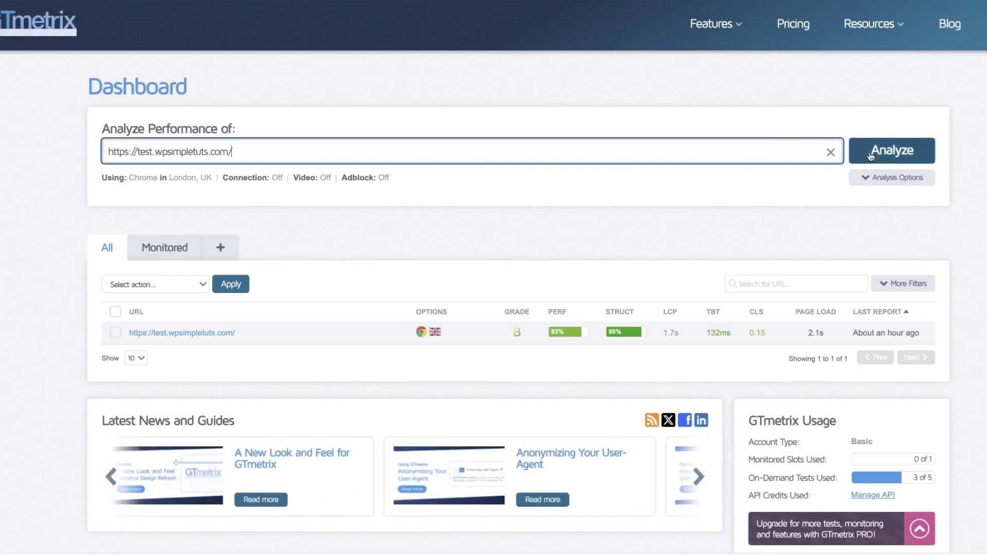
left_click(886, 153)
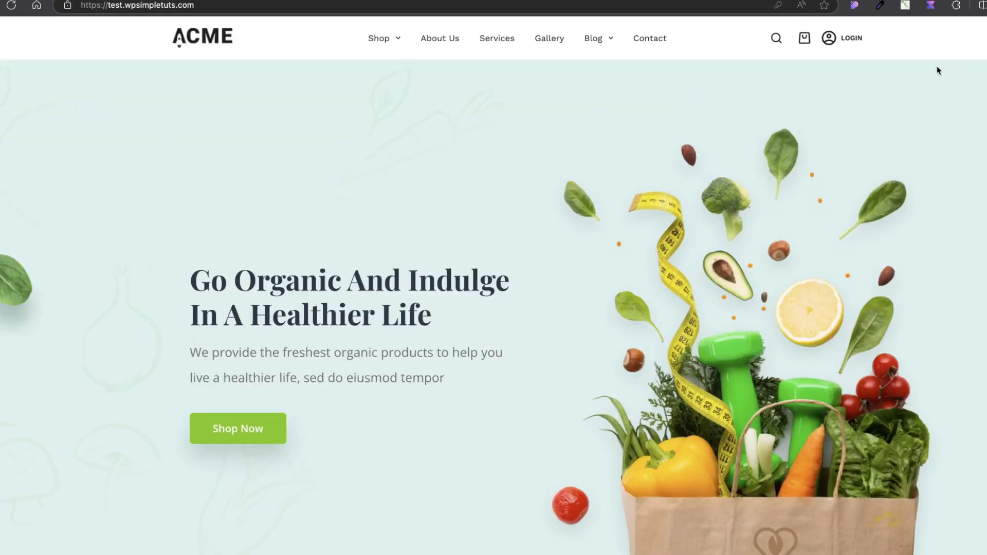
Step: On test.wpsimpletuts.com, inspect the homepage's load timing breakdown and visit the About Us, Services and Gallery pages
left_click(904, 7)
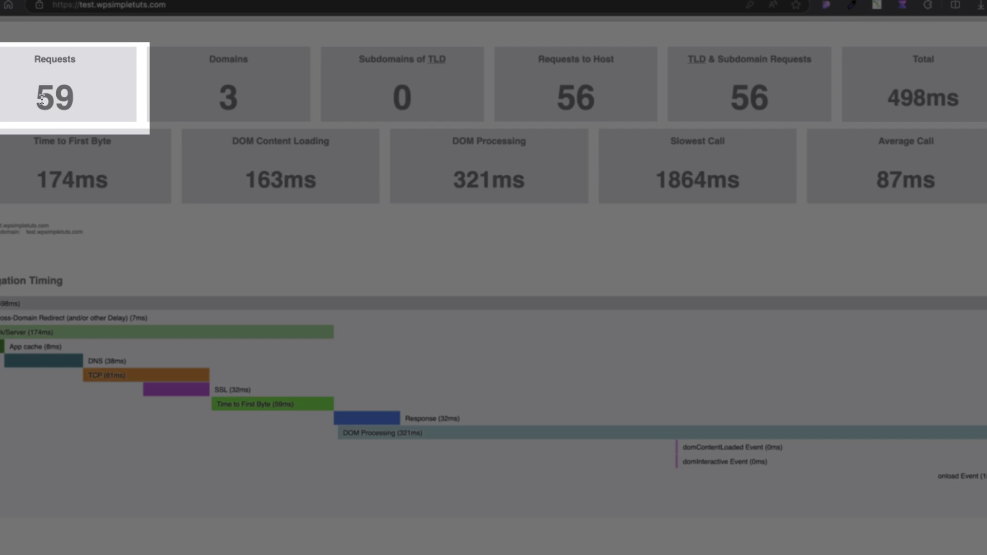
mouse_move(354, 38)
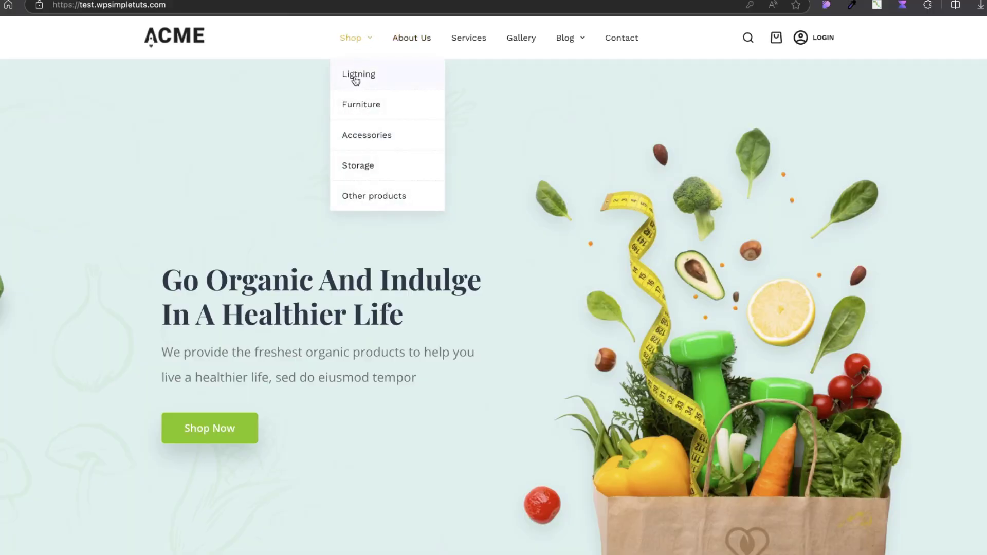
left_click(365, 37)
left_click(422, 38)
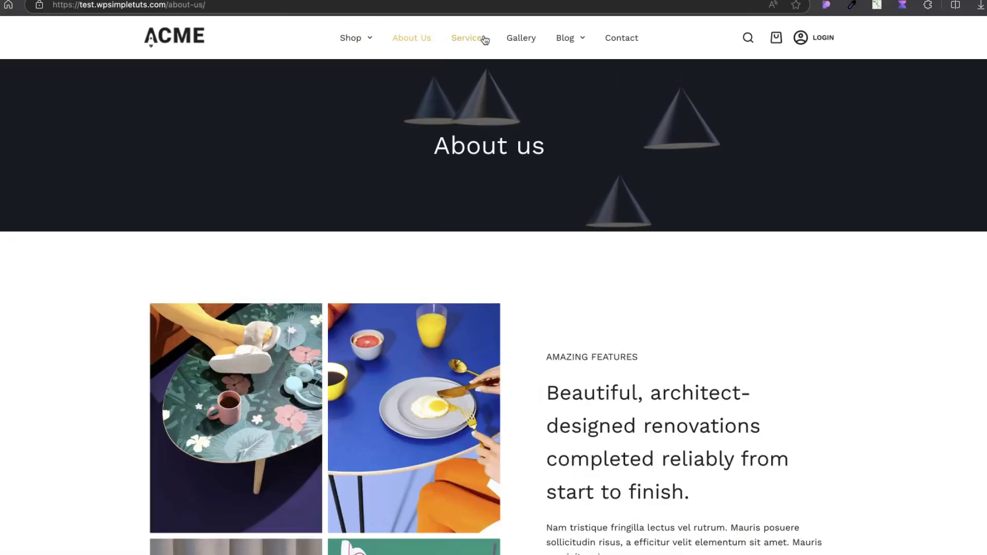
left_click(484, 40)
left_click(533, 40)
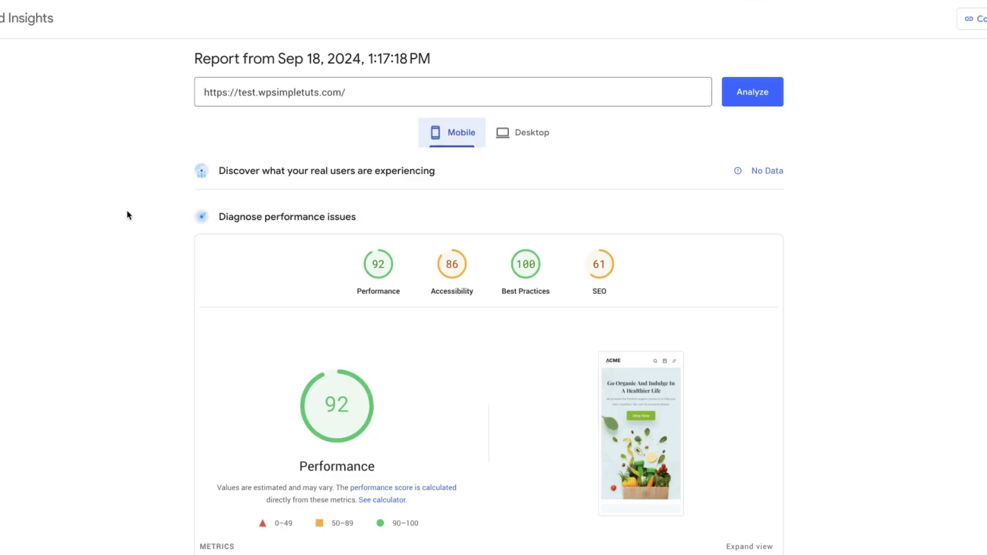
Step: Compare the mobile and desktop scores in the two PageSpeed Insights reports for test.wpsimpletuts.com
left_click(536, 135)
left_click(460, 137)
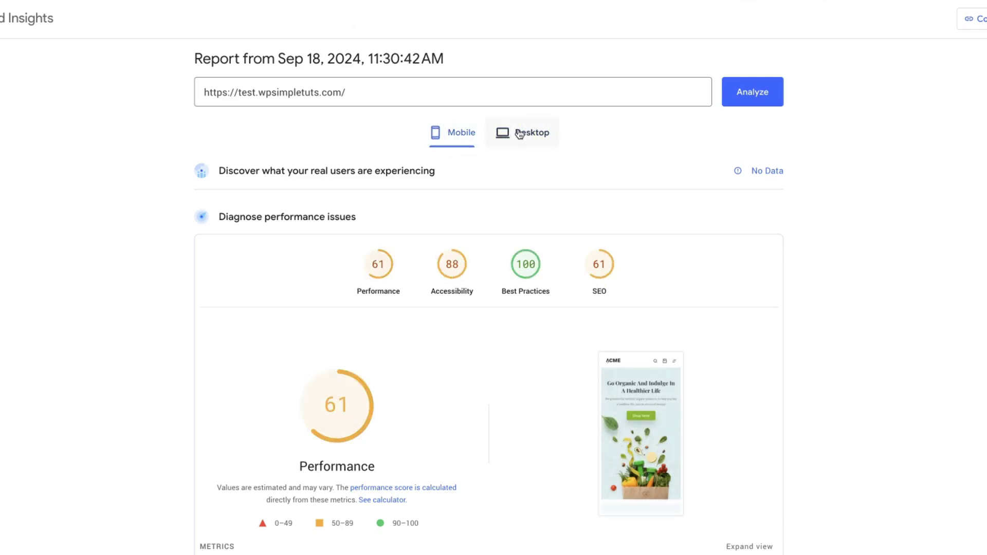
left_click(519, 133)
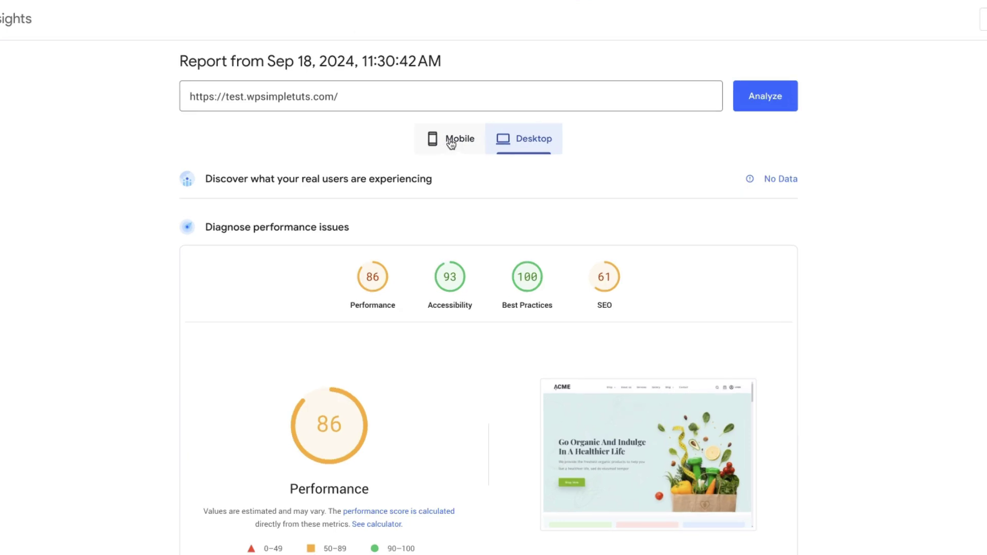
left_click(453, 136)
scroll(280, 218, "down", 2)
scroll(270, 228, "down", 2)
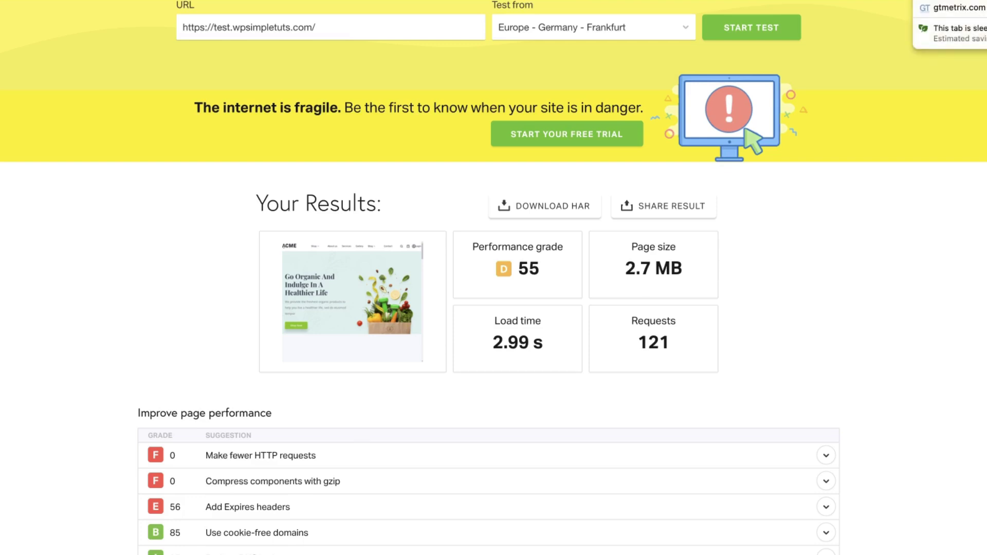
Step: Switch from the Pingdom results to the GTmetrix report and review its grade, web vitals and speed visualization
left_click(949, 2)
scroll(442, 165, "down", 1)
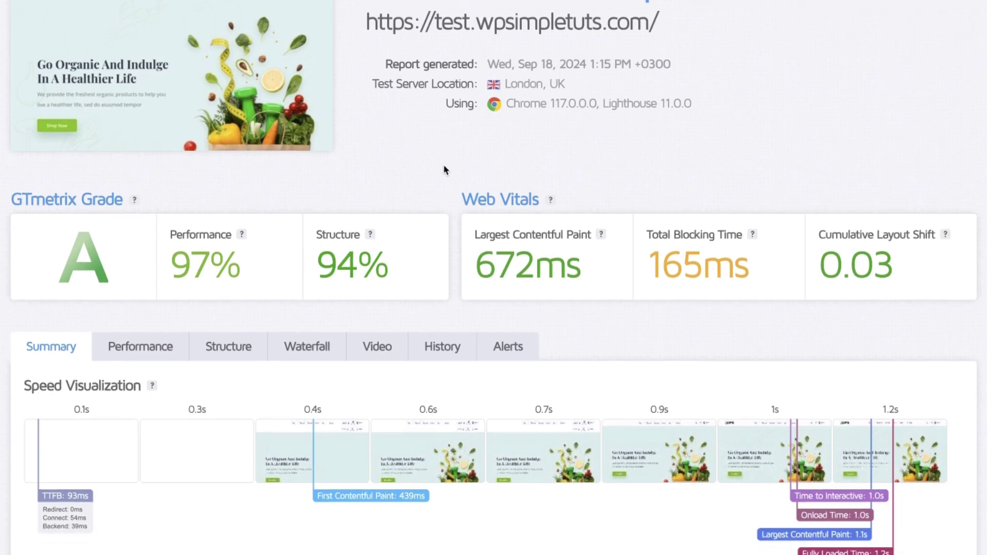
scroll(443, 169, "down", 1)
mouse_move(186, 221)
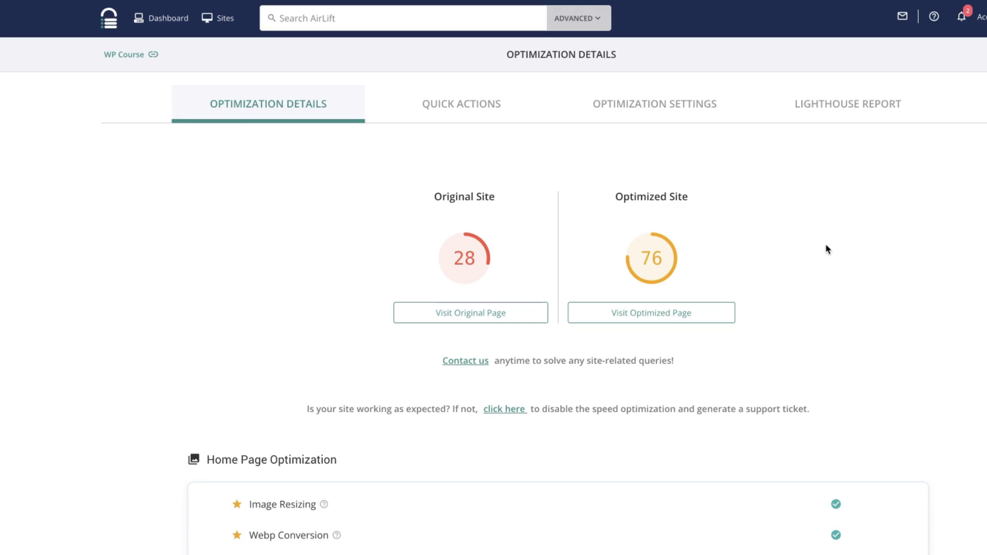
Step: Back in AirLift, compare the original and optimized site scores and open the site's quick actions
scroll(826, 250, "down", 1)
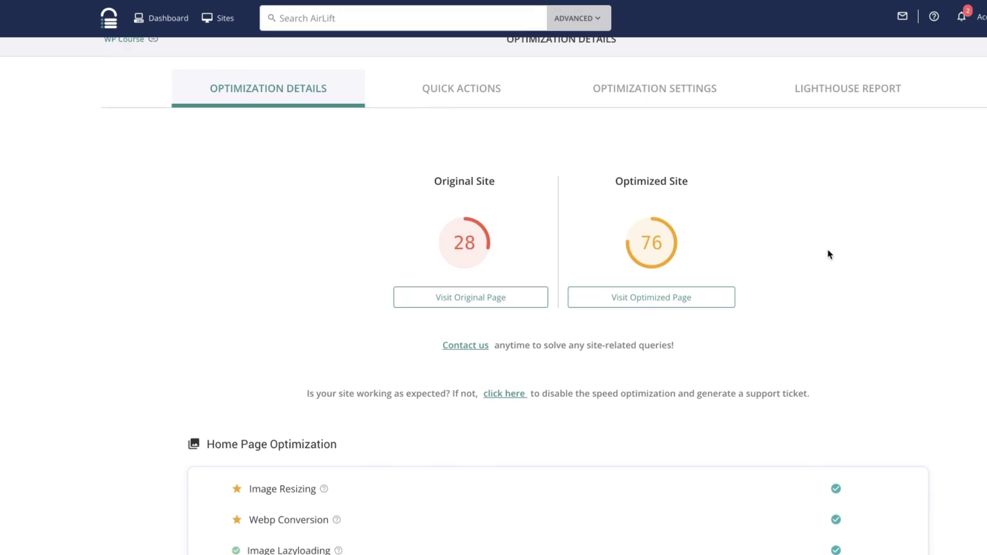
scroll(829, 253, "up", 1)
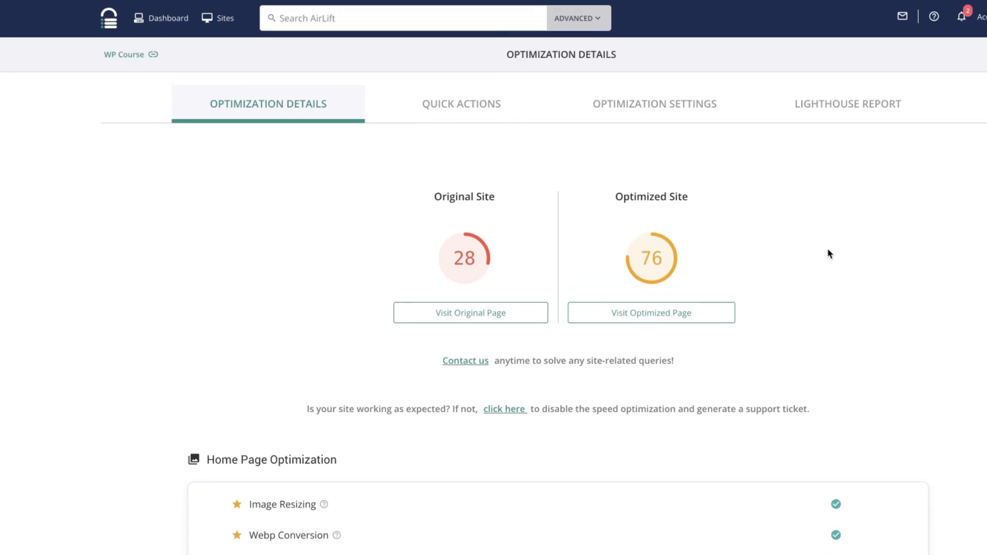
left_click(460, 107)
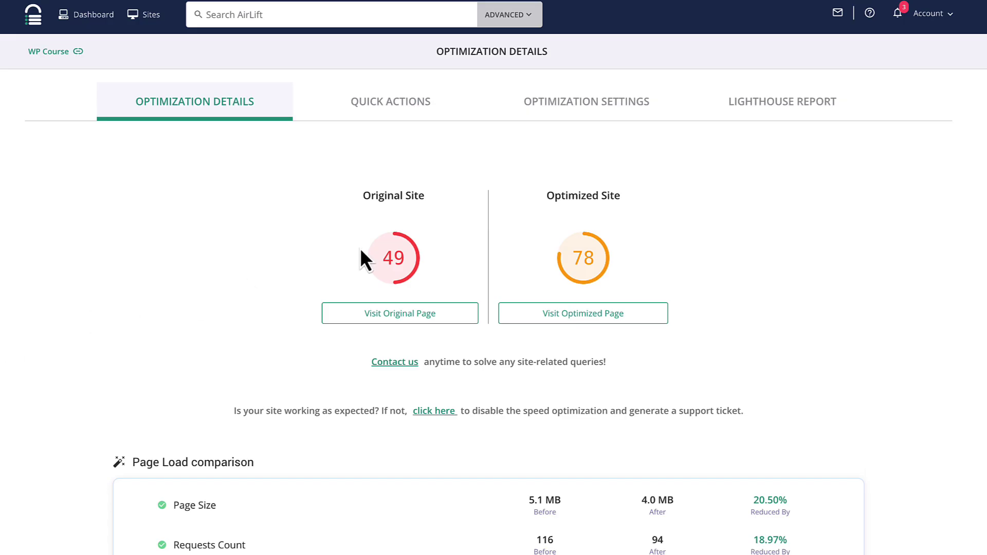
Step: Examine the Page Load comparison and Visual Regression Test sections of the optimization details
scroll(265, 288, "down", 4)
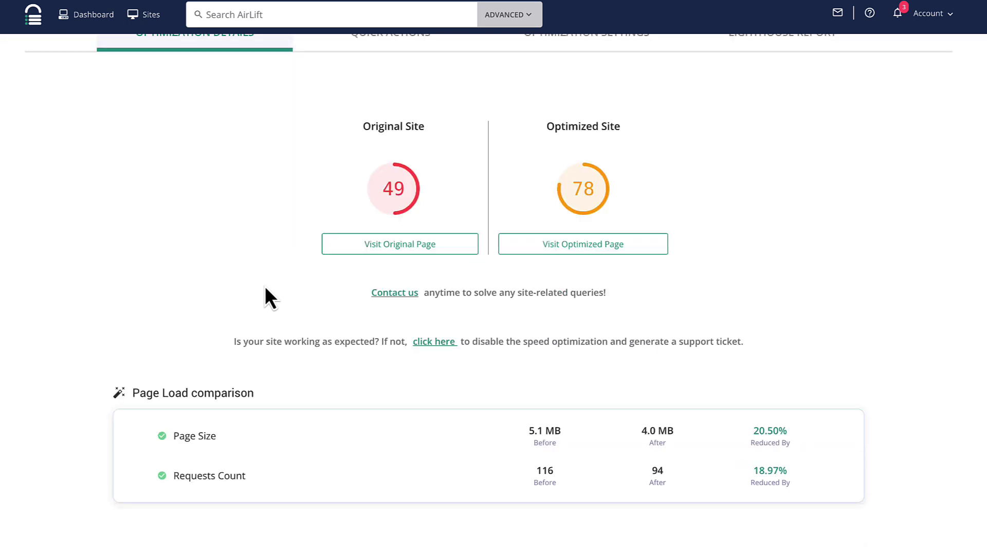
scroll(221, 273, "down", 4)
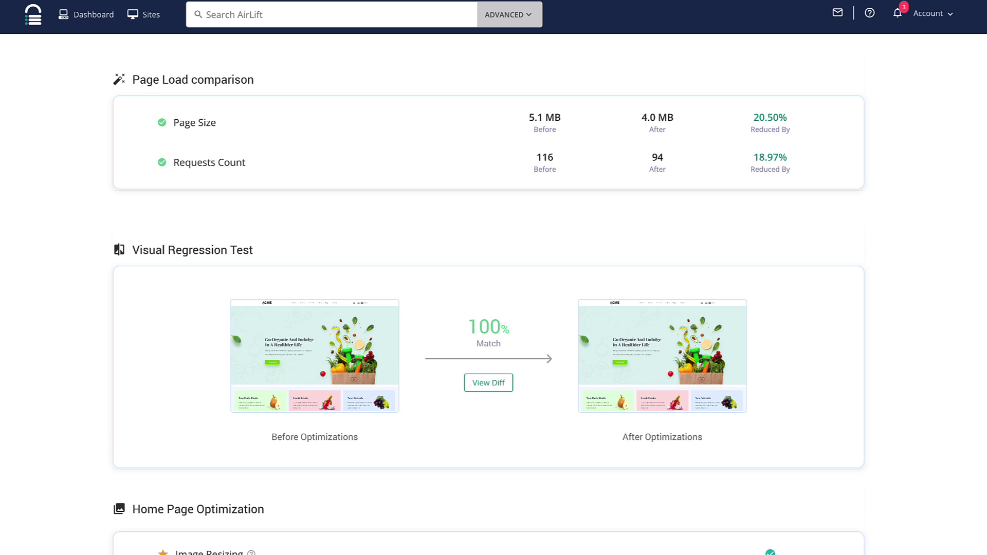
scroll(35, 310, "down", 2)
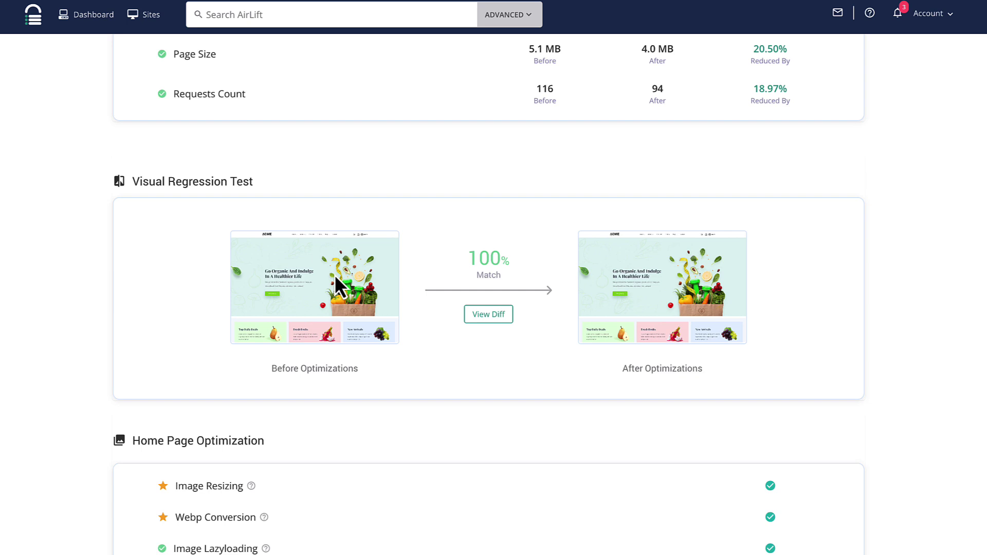
Step: Open the After Optimizations screenshot, look through the whole homepage down to the footer, and close the preview
left_click(665, 279)
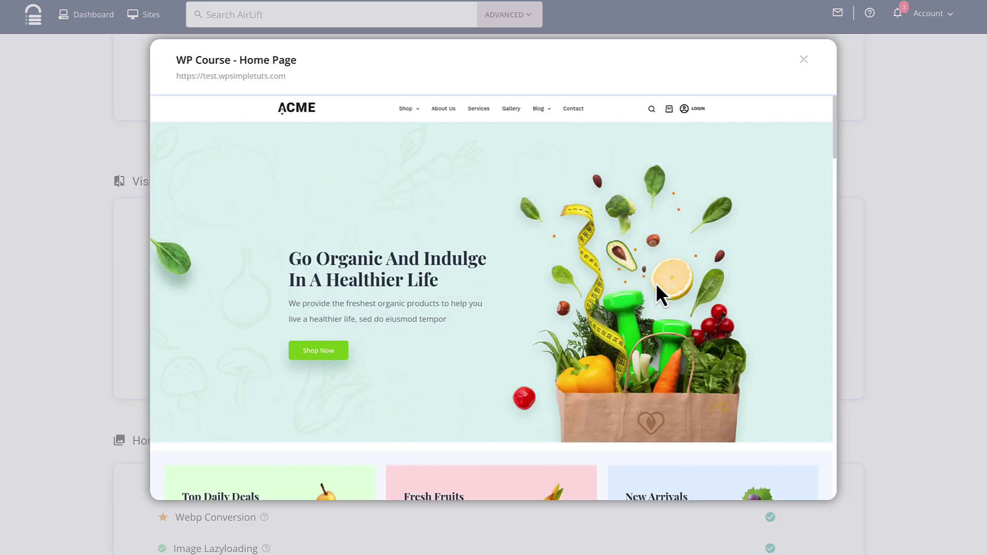
scroll(656, 283, "down", 2)
scroll(653, 279, "down", 12)
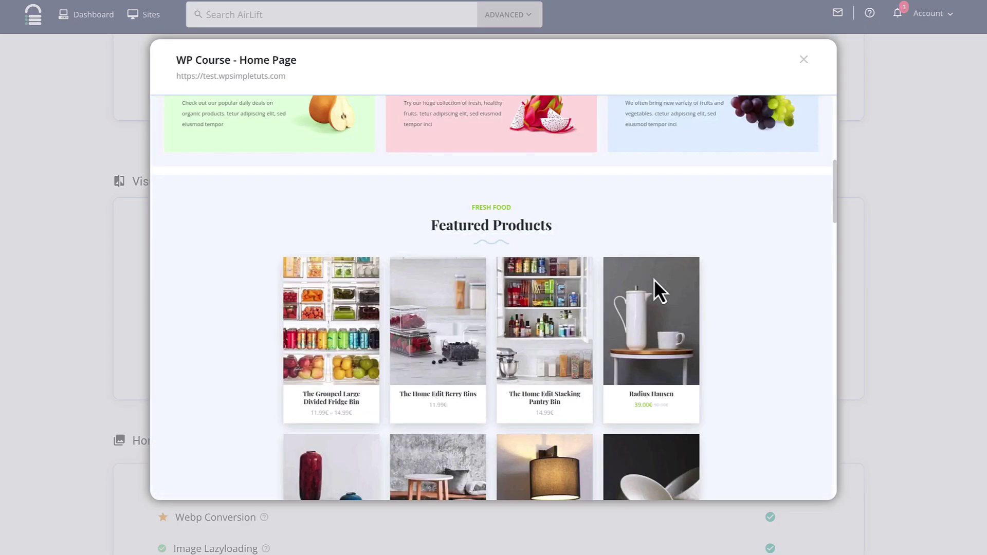
scroll(654, 279, "down", 10)
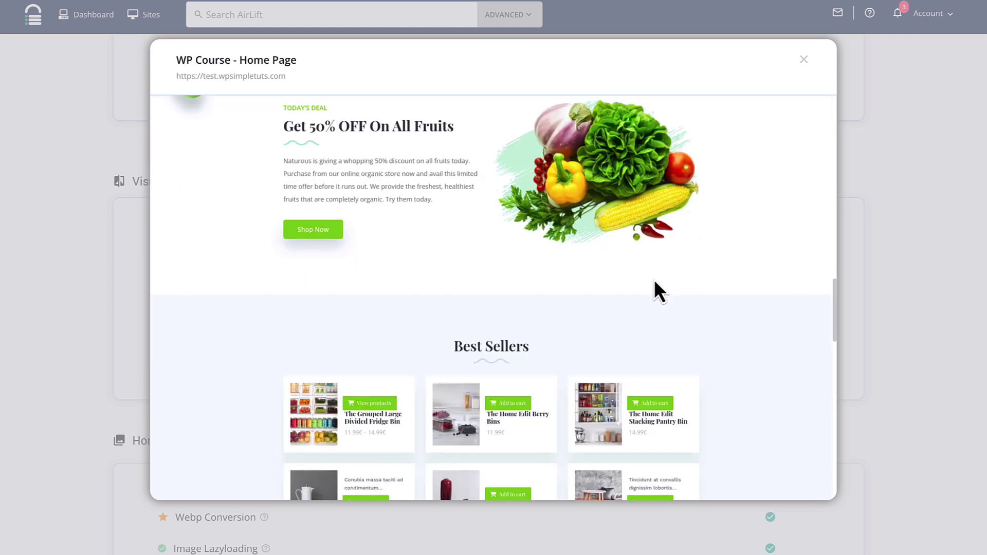
scroll(654, 279, "down", 10)
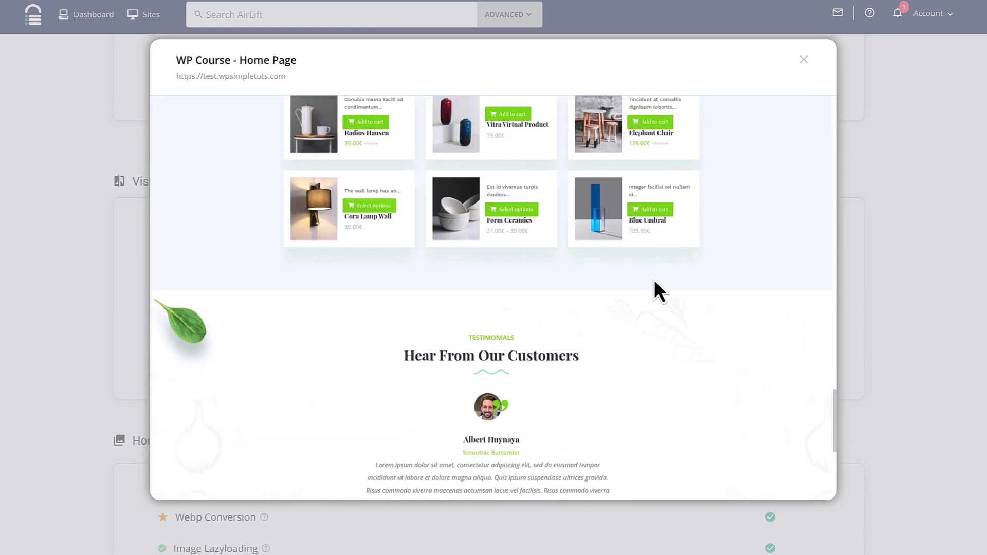
scroll(654, 279, "down", 5)
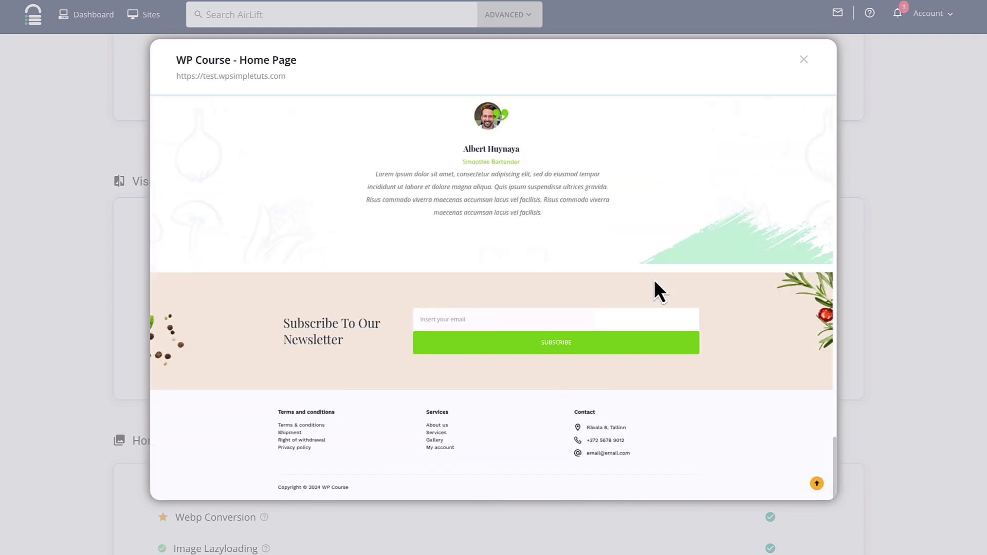
key("Home")
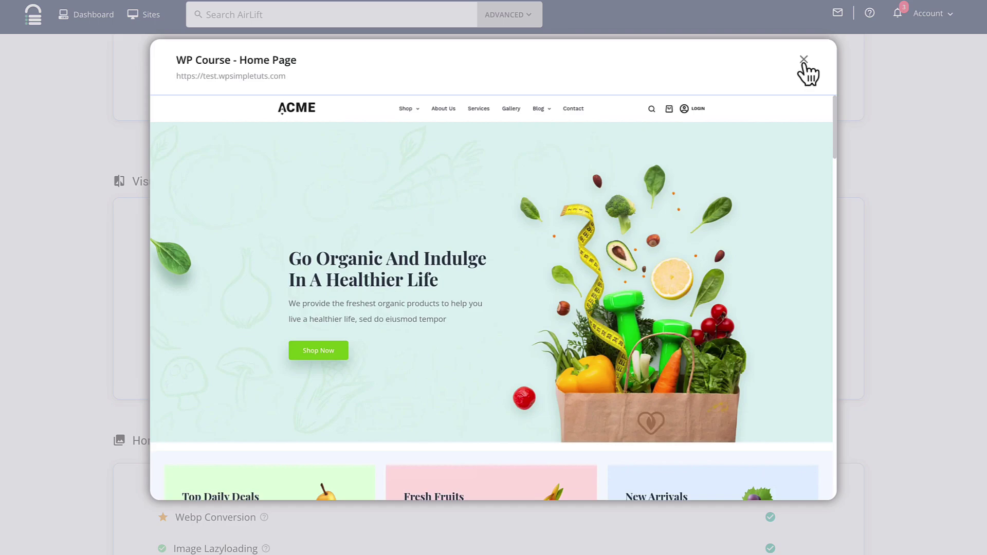
left_click(804, 60)
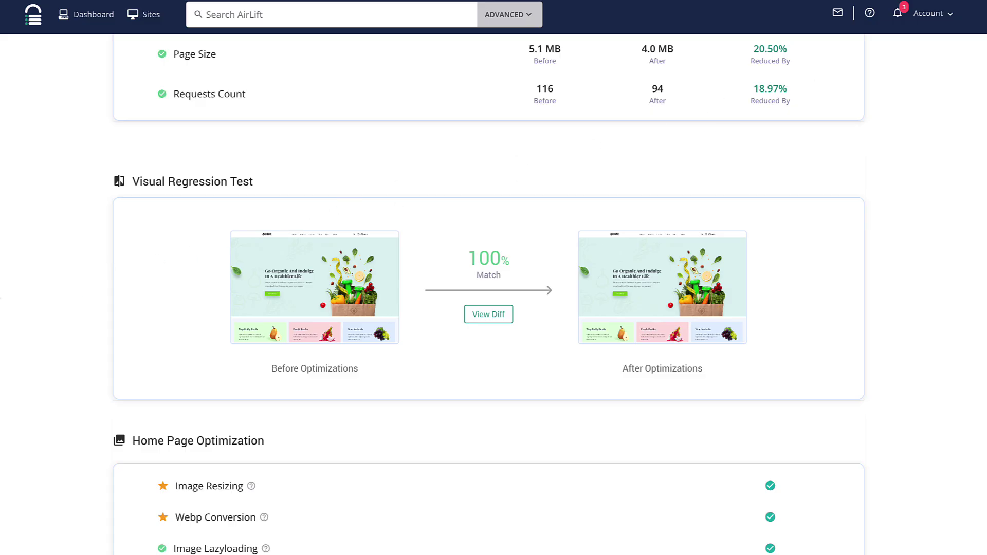
Step: View the site's quick actions and open its optimization settings to look over the cache options
scroll(408, 112, "up", 9)
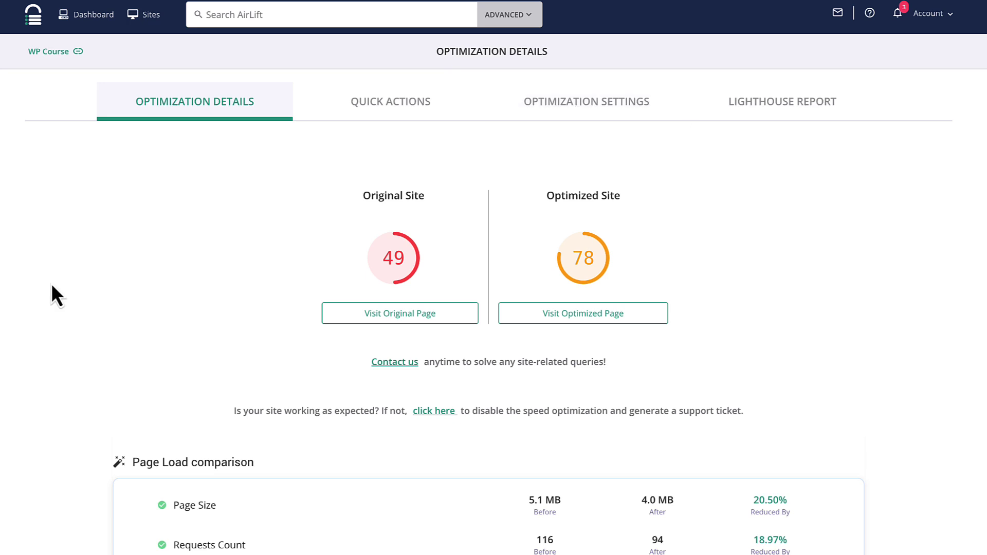
left_click(386, 102)
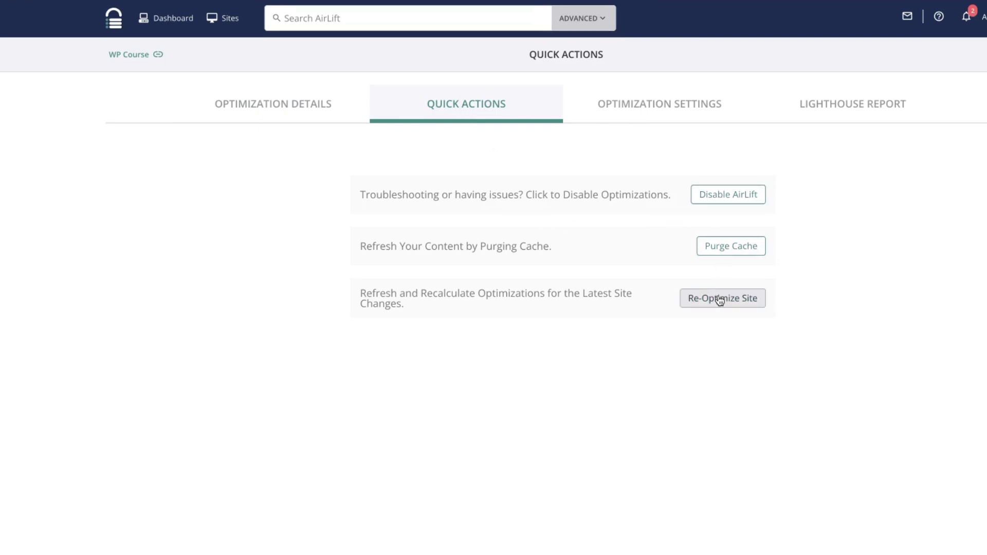
left_click(667, 97)
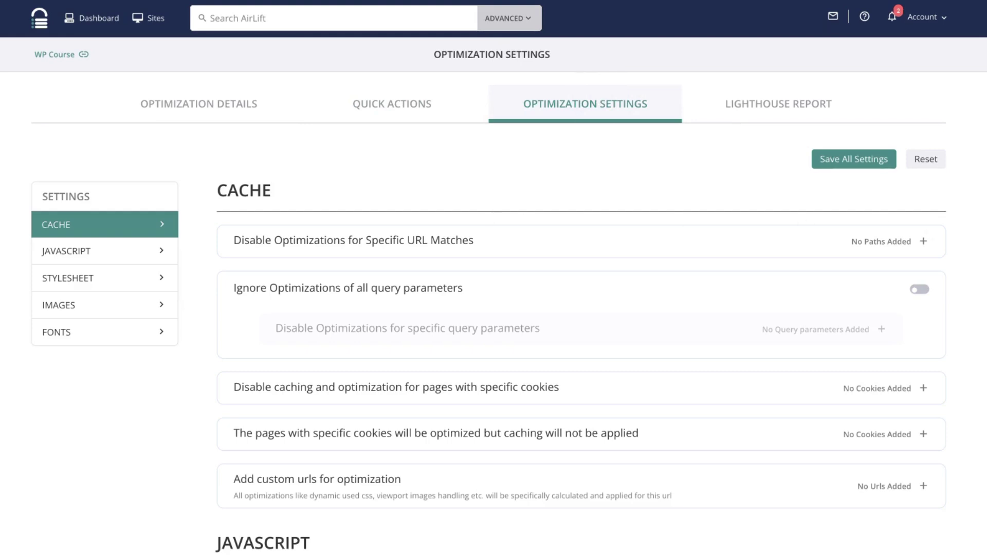
scroll(970, 276, "down", 4)
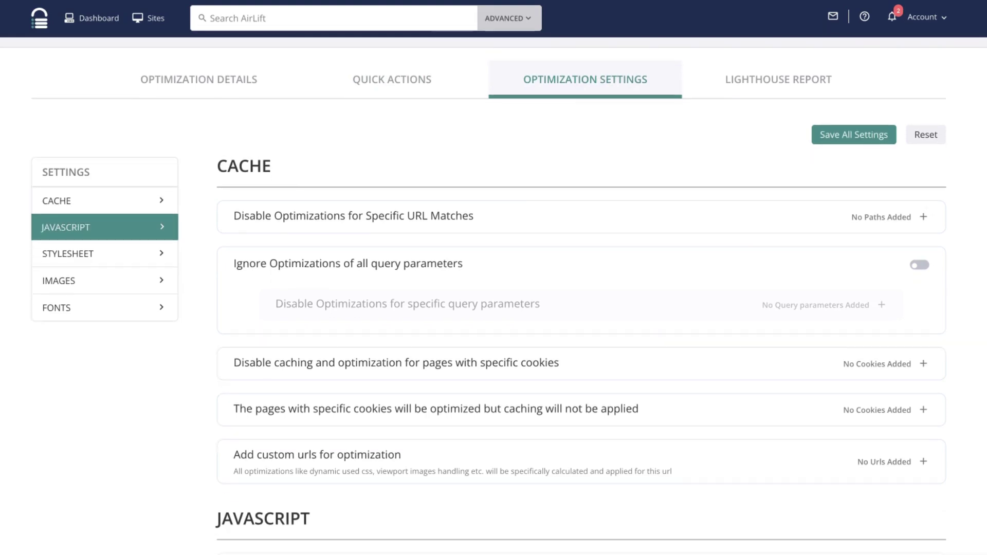
Step: Examine the JavaScript, stylesheet and image options in the optimization settings, including script minification, Dynamic Used CSS and image lazy loading
scroll(970, 276, "down", 1)
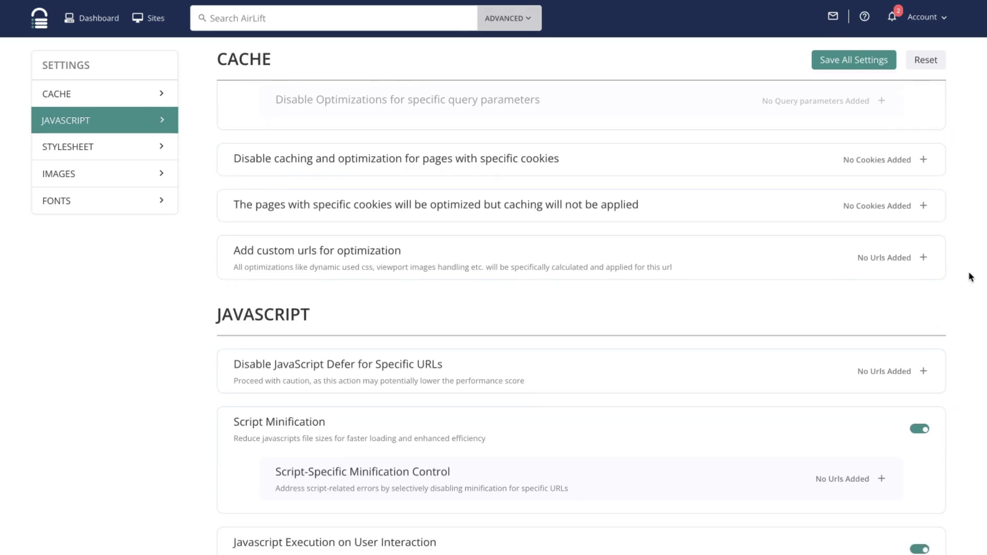
scroll(971, 278, "down", 1)
scroll(970, 278, "down", 2)
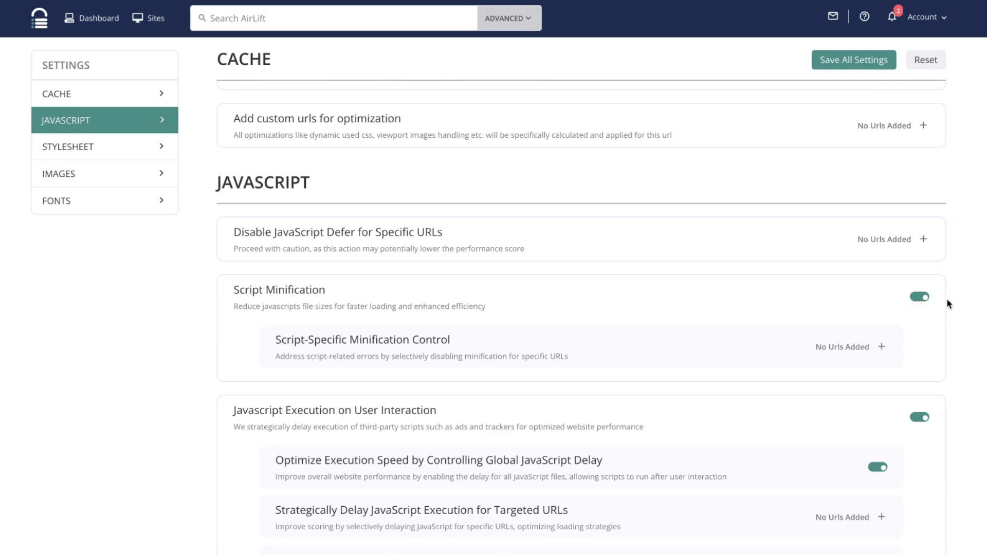
scroll(946, 299, "down", 10)
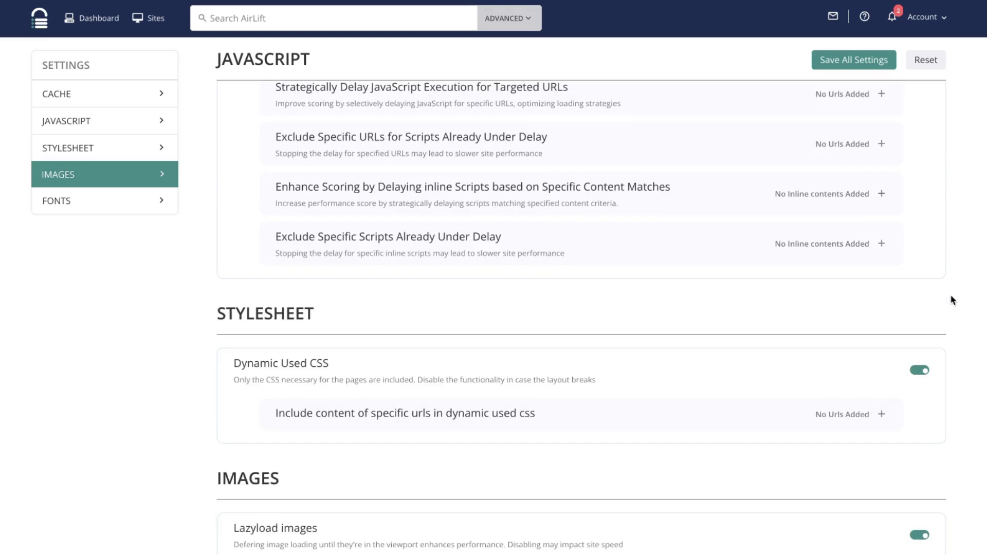
scroll(919, 331, "down", 5)
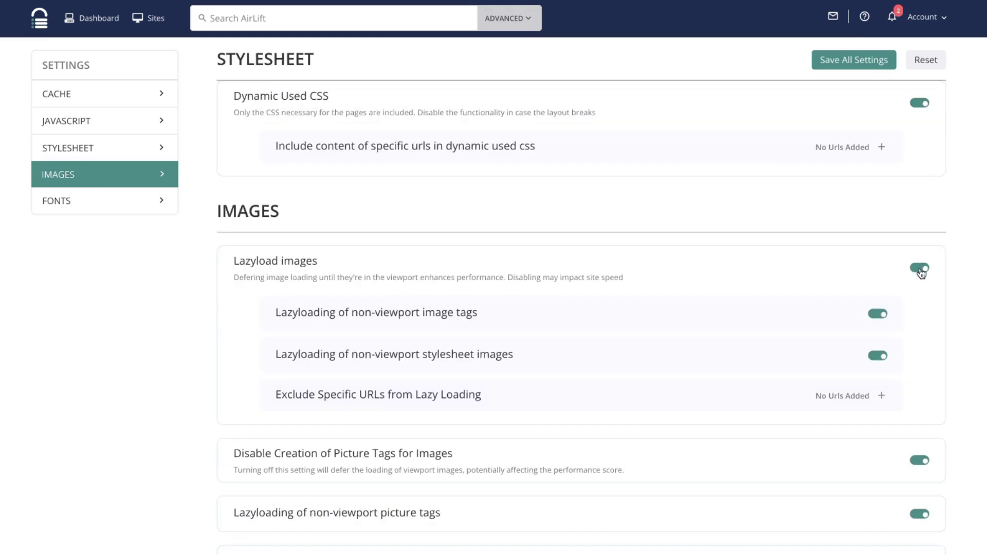
scroll(911, 285, "down", 3)
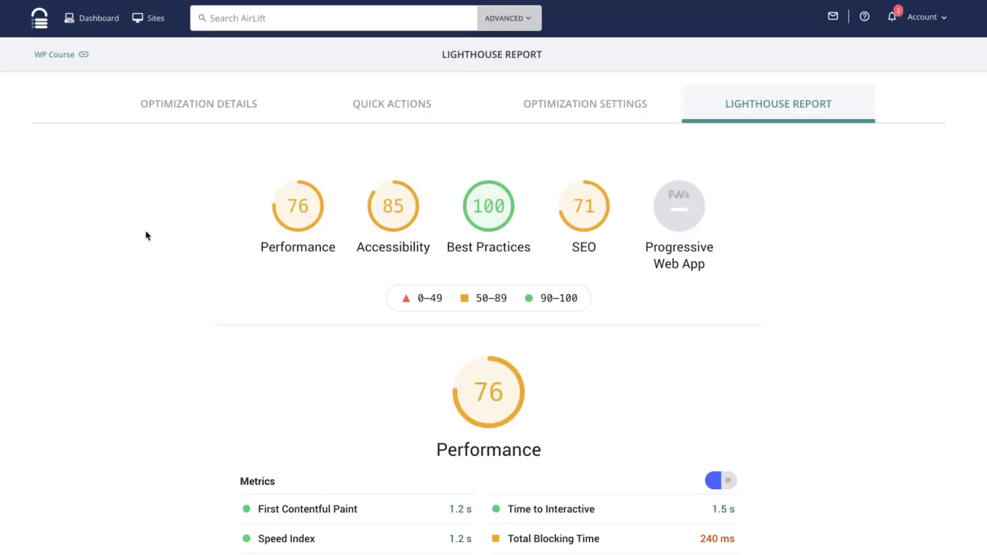
Step: Return to the WP Course site overview, look through its sections and open the plugin management list
left_click(52, 56)
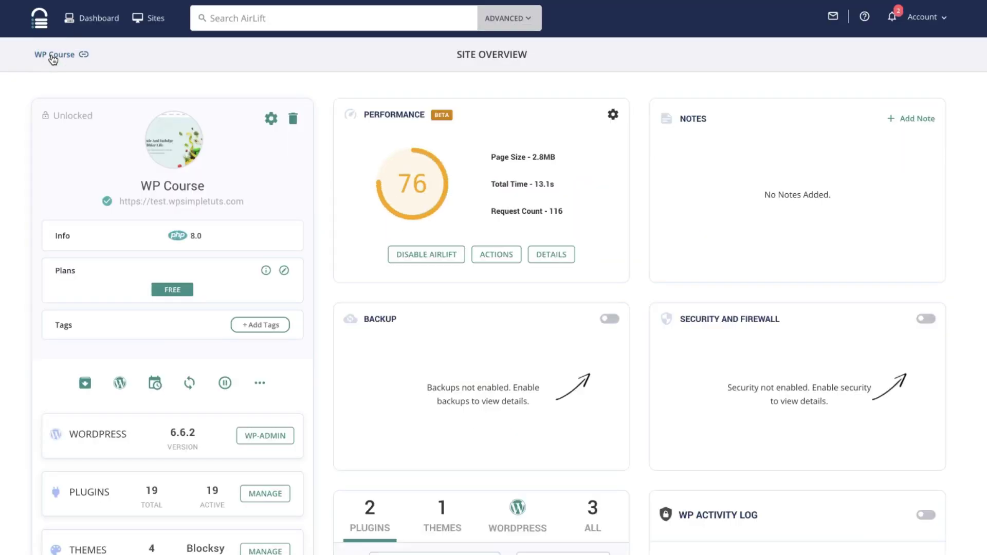
scroll(494, 298, "down", 3)
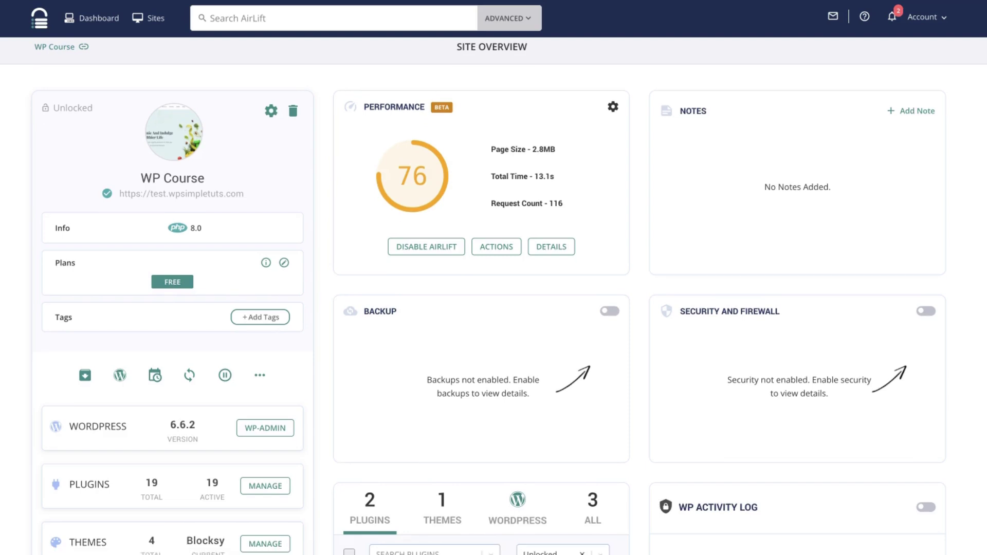
scroll(299, 316, "down", 1)
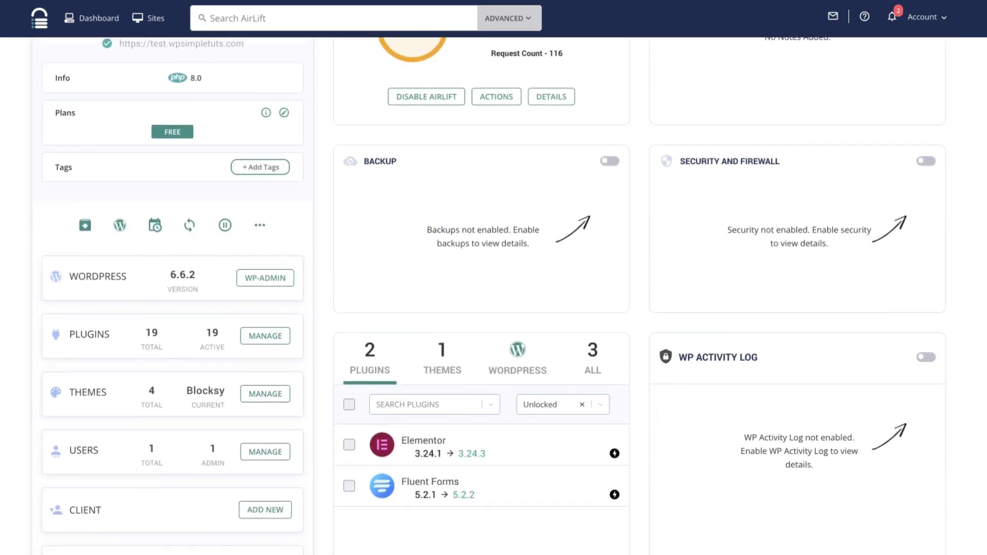
left_click(264, 308)
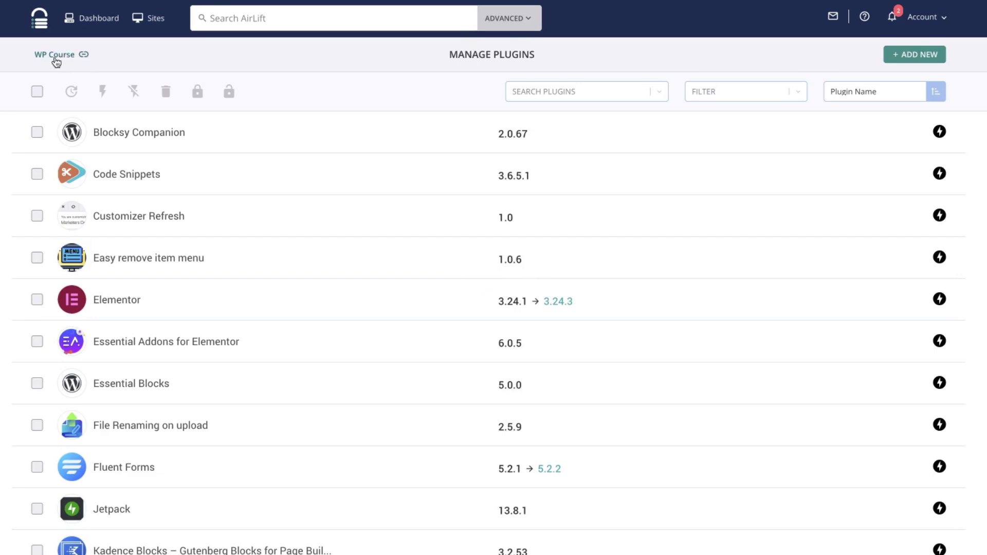
Step: From the site overview, select the outdated Elementor and Fluent Forms plugins and update both using Safe Update
left_click(54, 55)
scroll(498, 252, "down", 5)
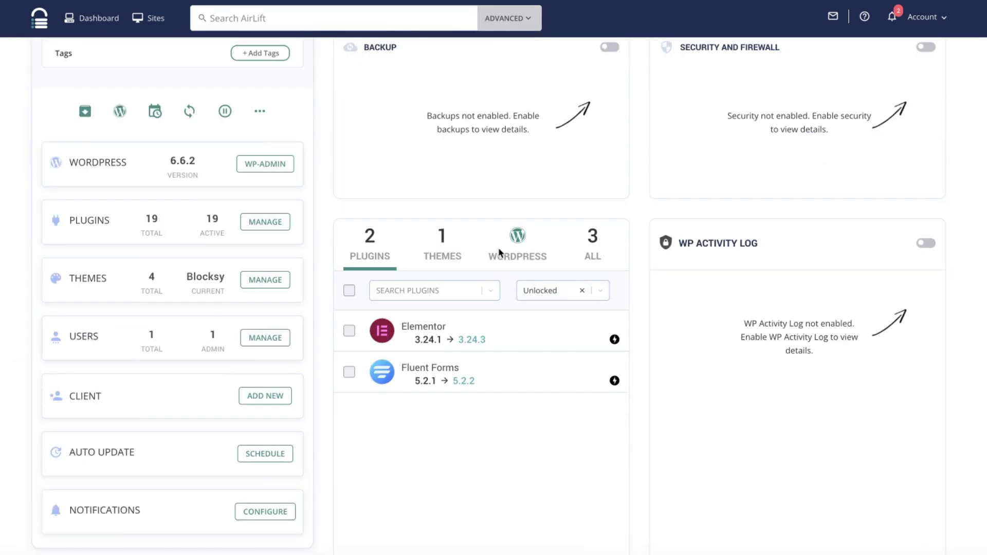
left_click(348, 332)
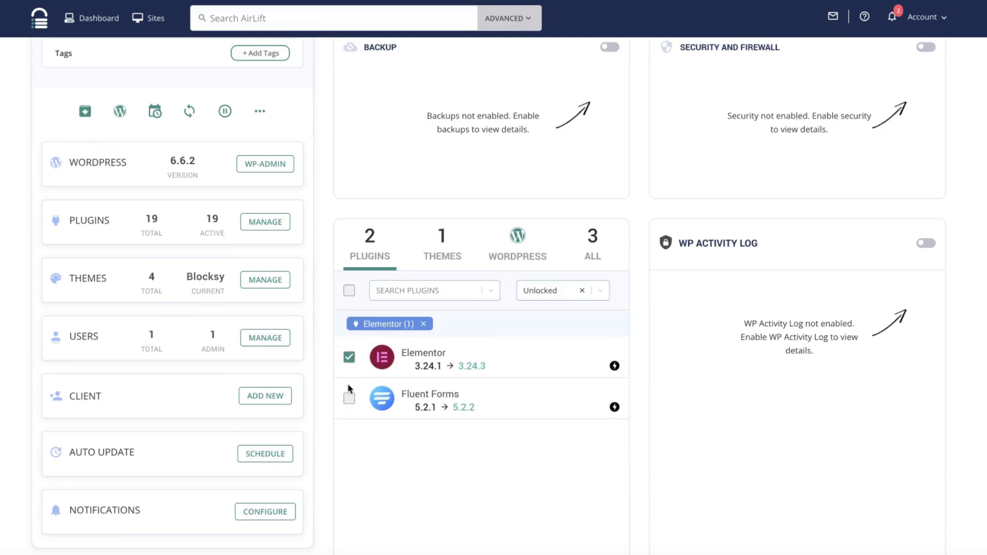
left_click(347, 397)
scroll(579, 354, "down", 3)
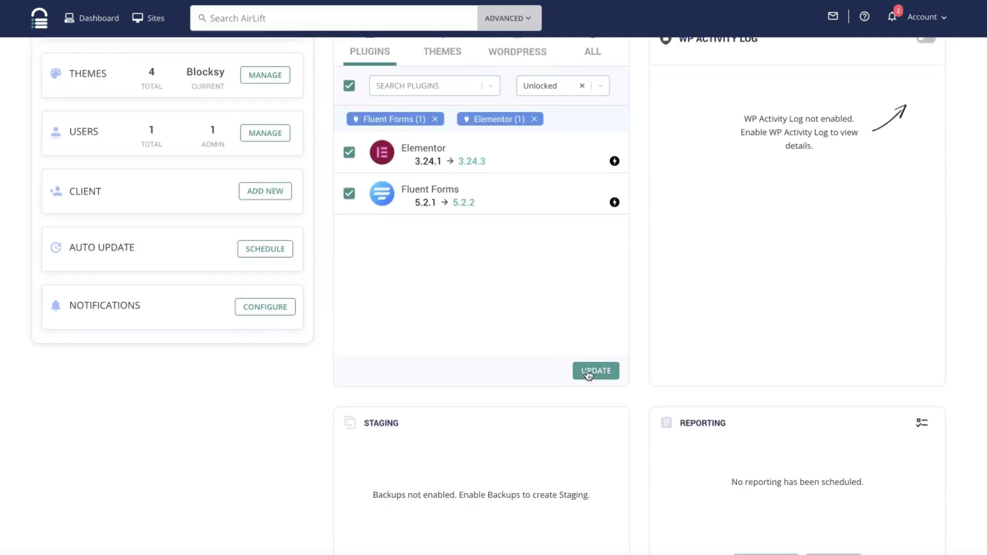
left_click(588, 371)
left_click(453, 460)
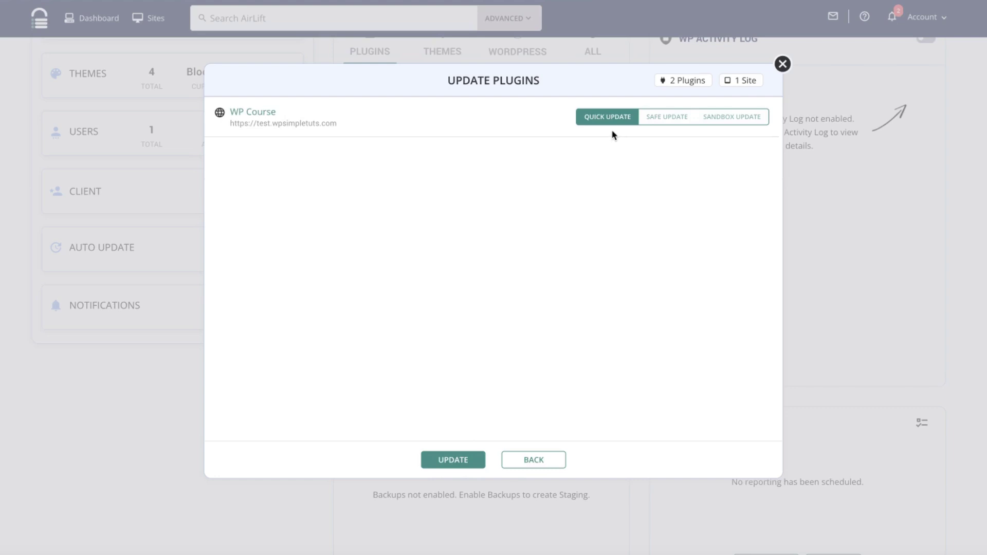
left_click(661, 117)
left_click(452, 463)
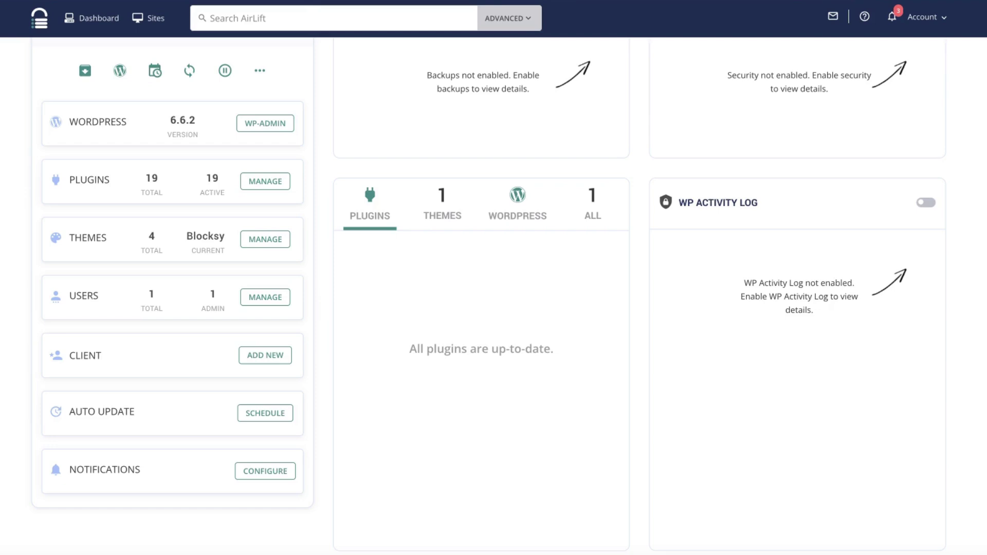
Step: Review the site's notification settings and view the email configuration for all security notifications, closing it without changes
scroll(493, 308, "down", 3)
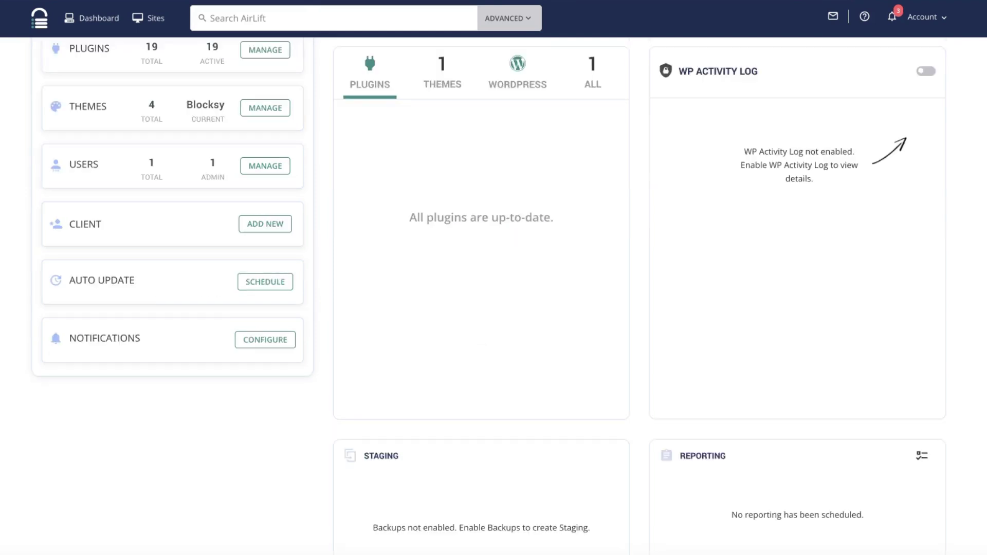
left_click(276, 343)
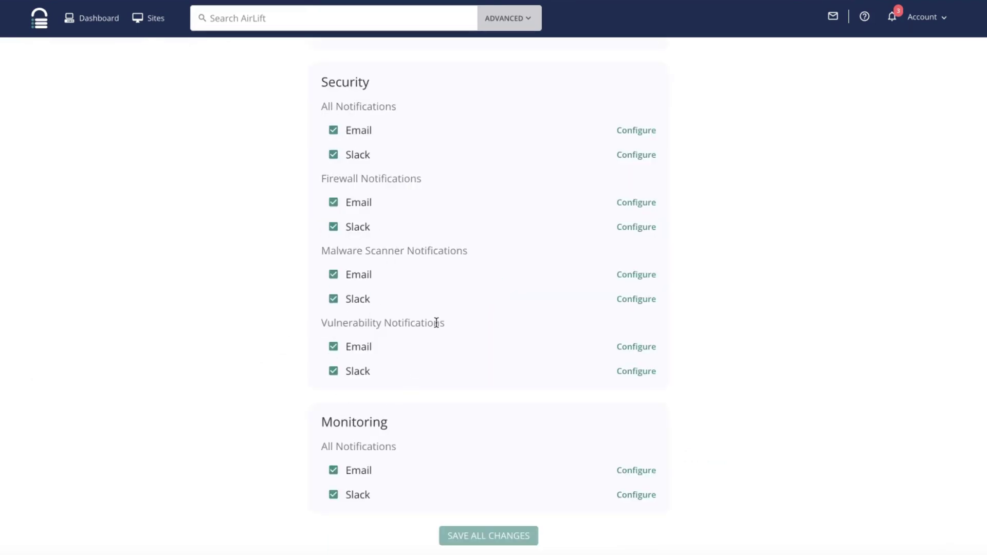
left_click(637, 131)
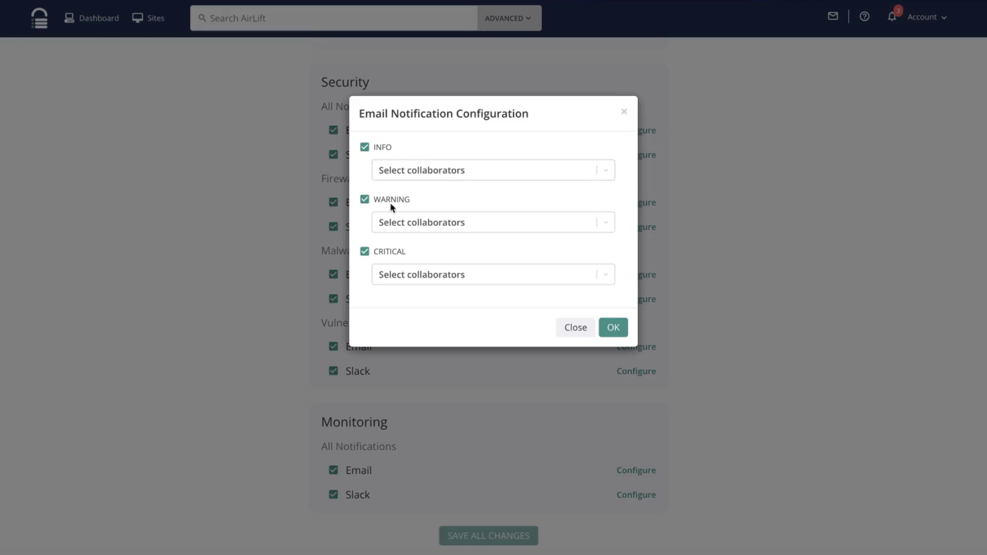
left_click(624, 112)
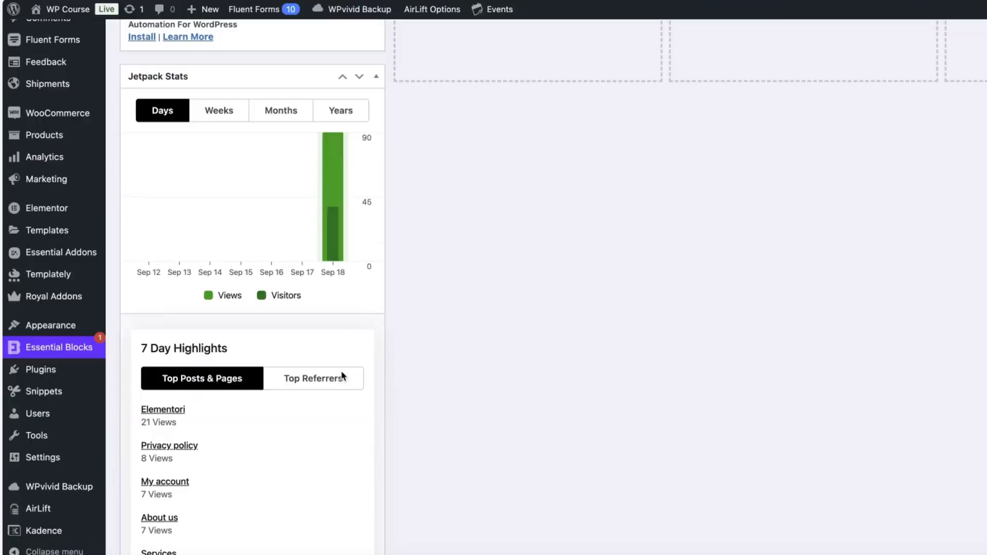
Step: Open the AirLift plugin page in the WordPress admin and visit the AirLift dashboard from there
left_click(43, 510)
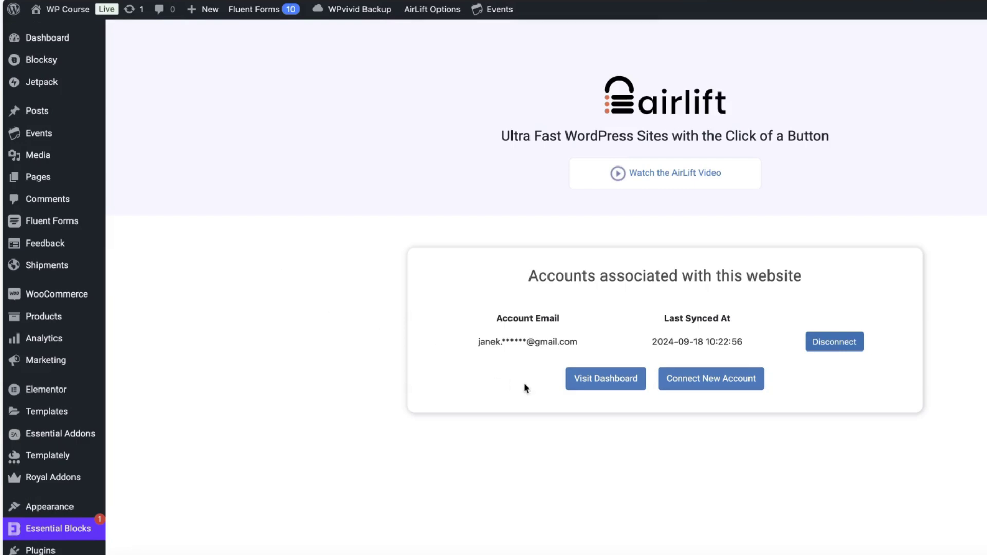
left_click(595, 380)
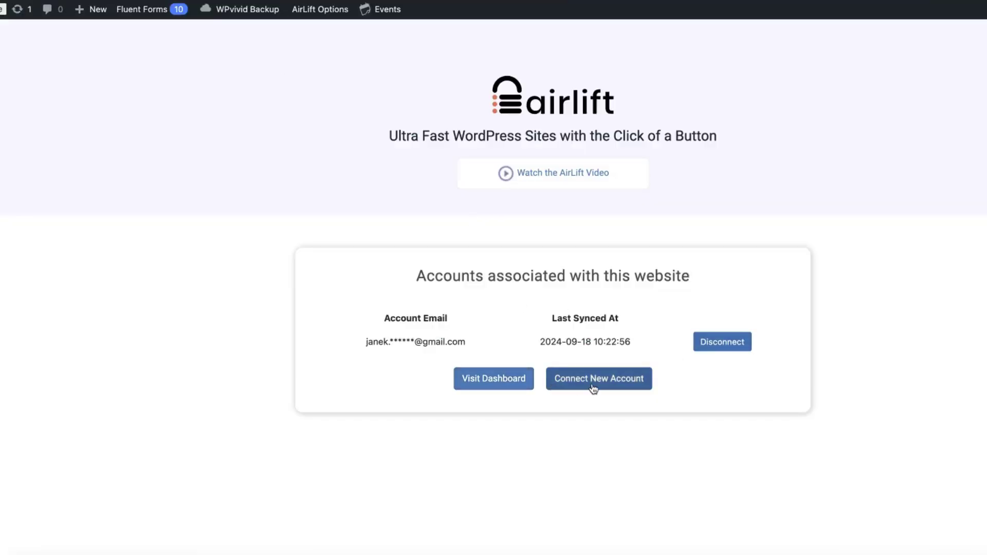
scroll(171, 375, "down", 3)
scroll(172, 375, "up", 3)
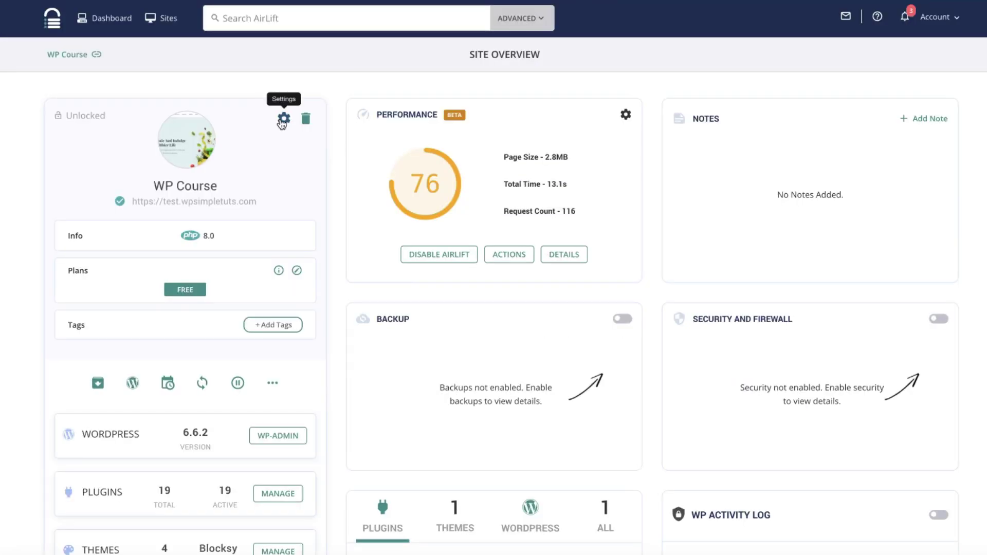
Step: Open the WP Course site settings and view the Password Protection, Server IP and Sync Time options
left_click(284, 122)
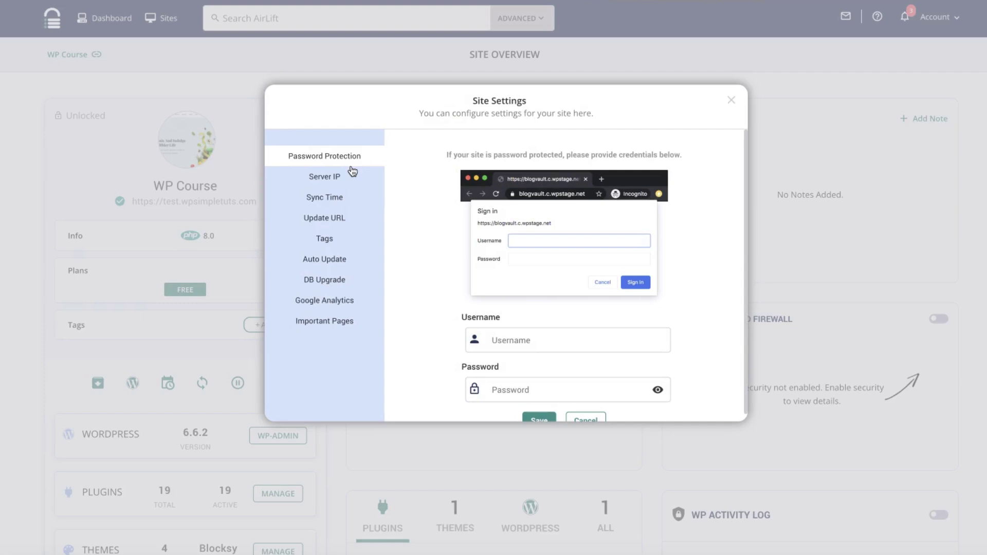
left_click(514, 341)
scroll(562, 327, "down", 1)
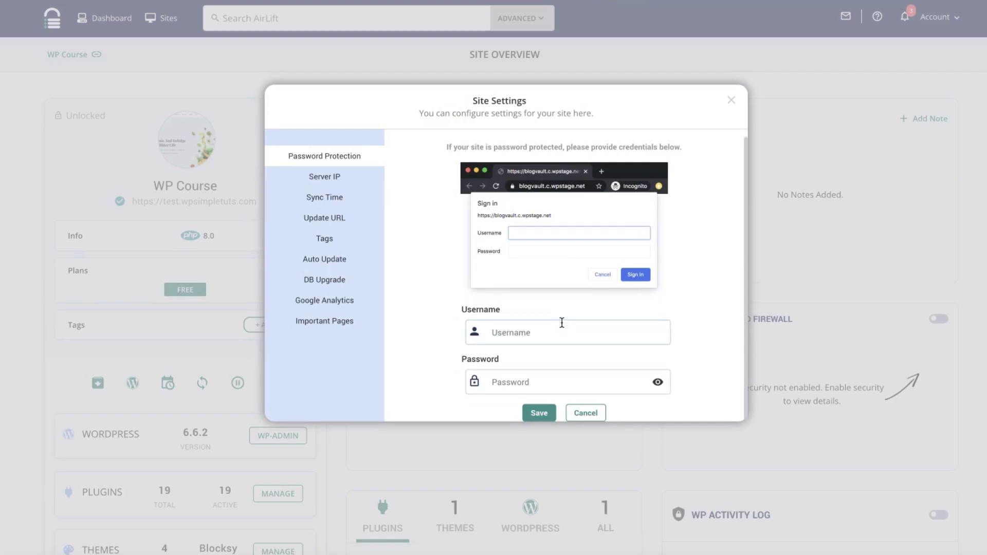
left_click(332, 180)
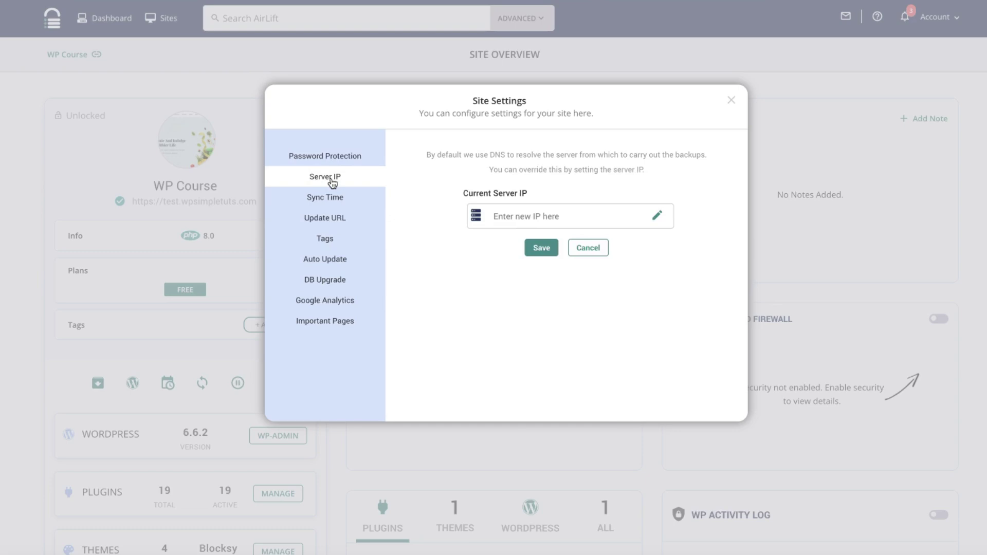
left_click(322, 200)
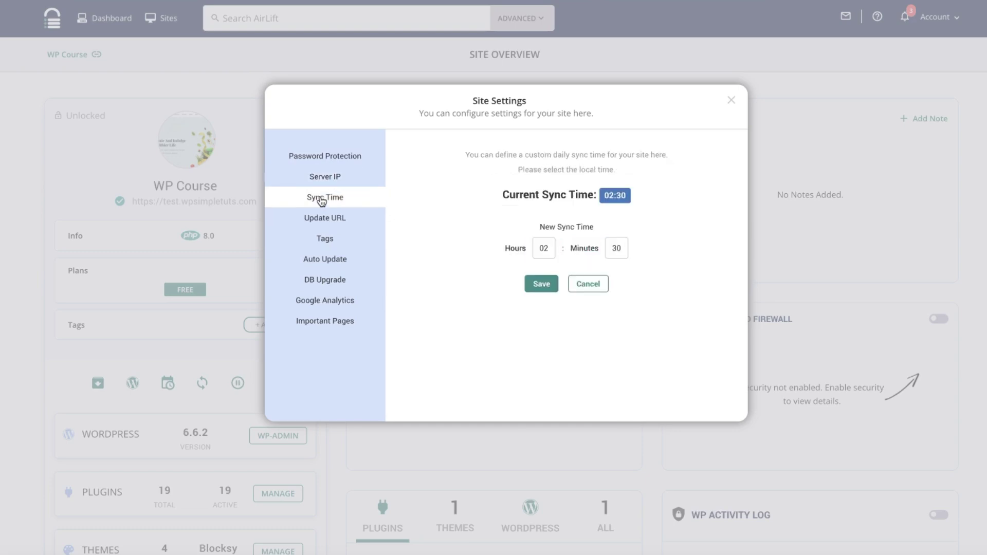
Step: View the Update URL, Tags, Auto Update, DB Upgrade, Google Analytics and Important Pages settings, and close the site settings
left_click(324, 218)
left_click(325, 238)
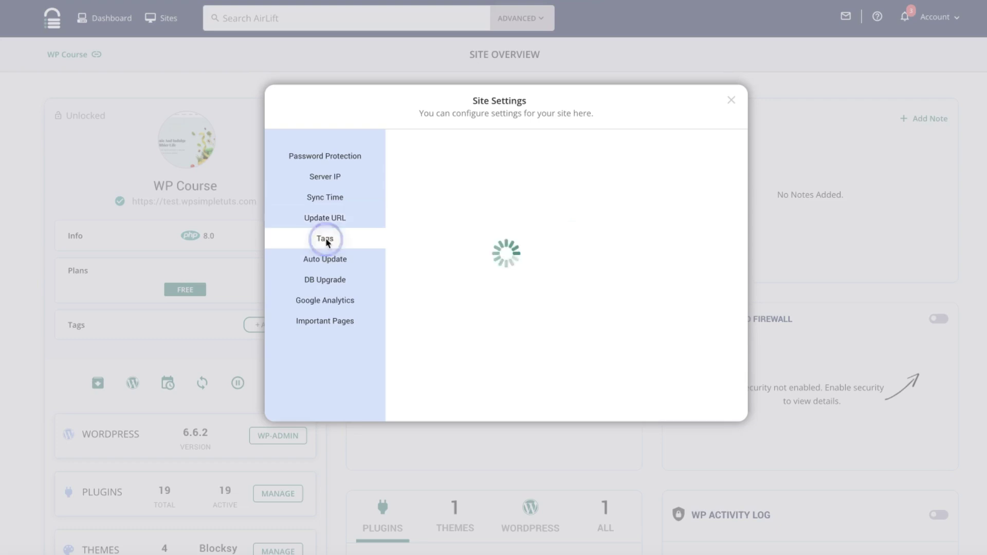
left_click(326, 260)
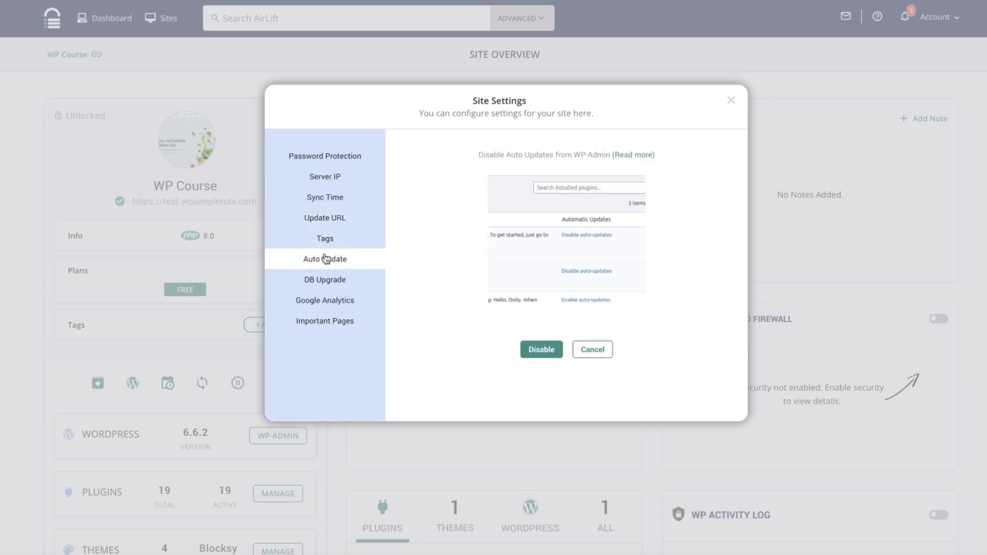
left_click(326, 281)
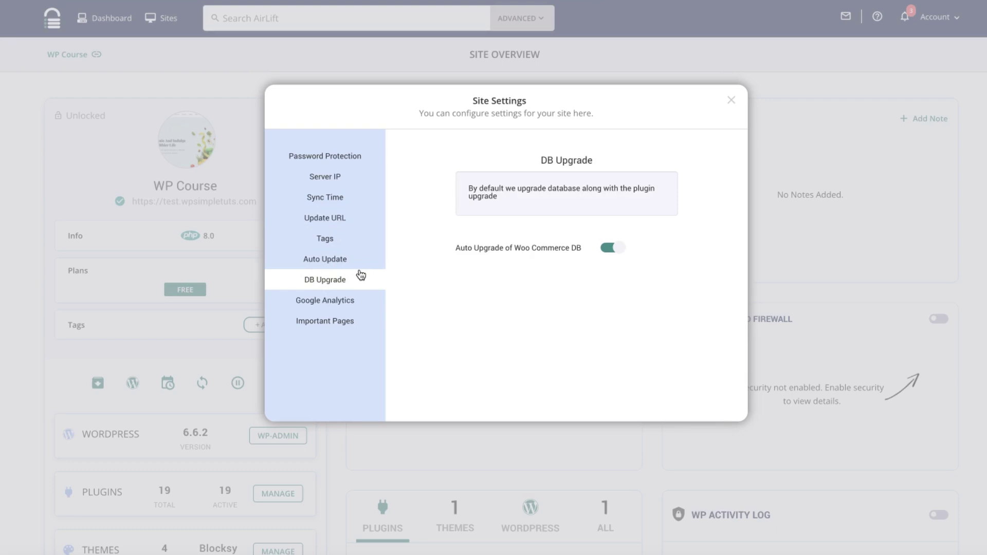
left_click(327, 301)
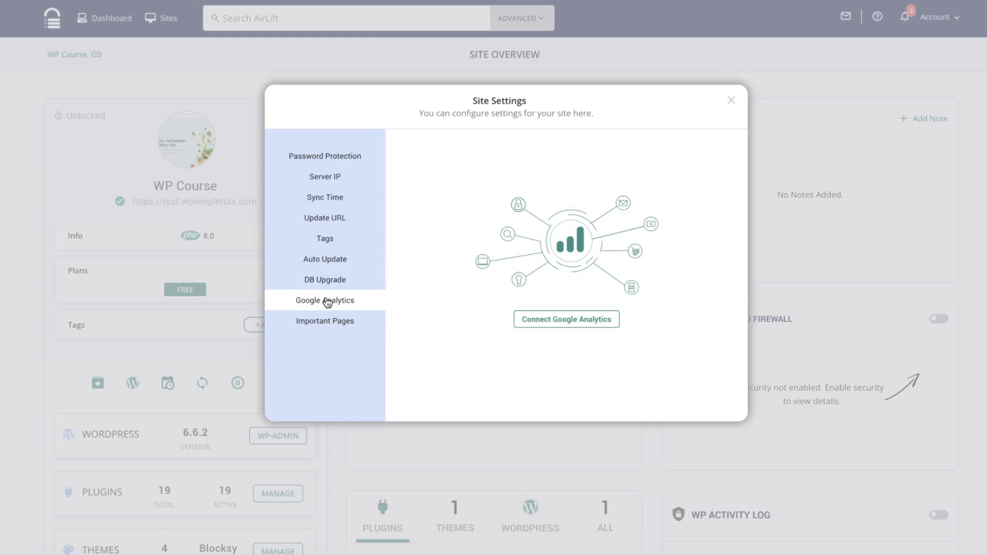
left_click(319, 325)
left_click(732, 101)
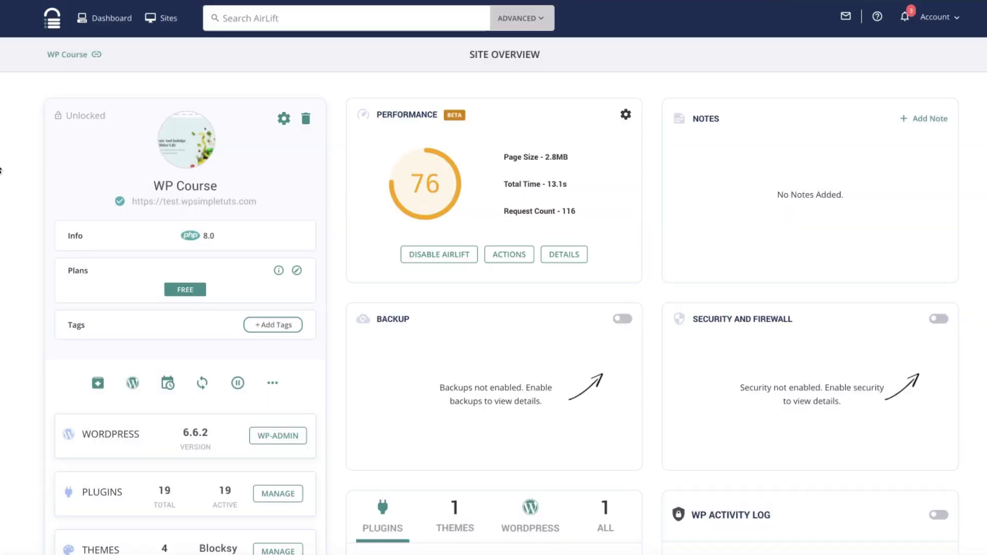